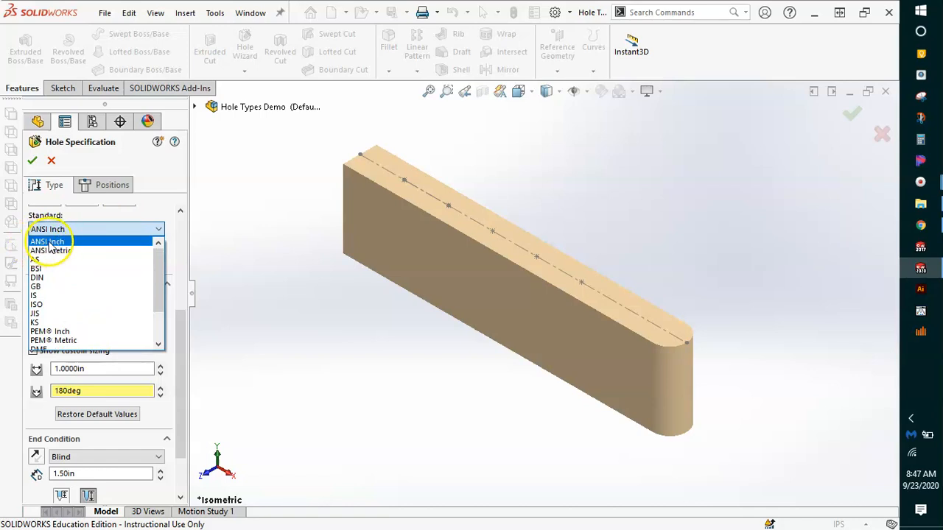
Keep the ANSI Inch standard and All Drill sizes type, and set the custom through-hole diameter to 0.5 in.
click(65, 242)
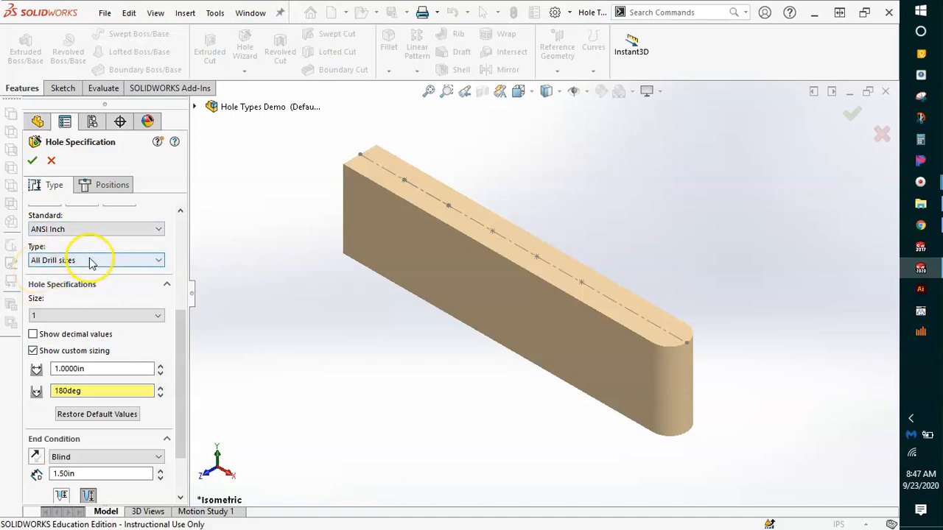
click(89, 260)
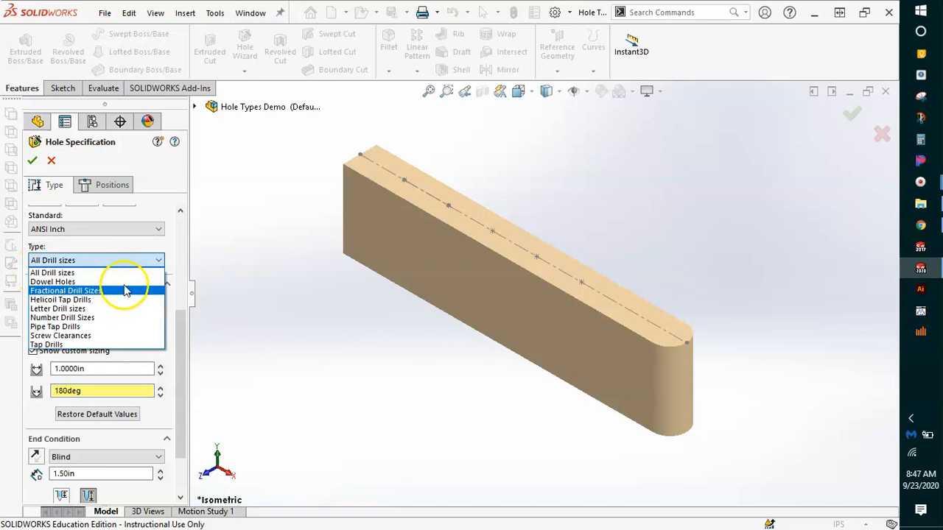
click(137, 244)
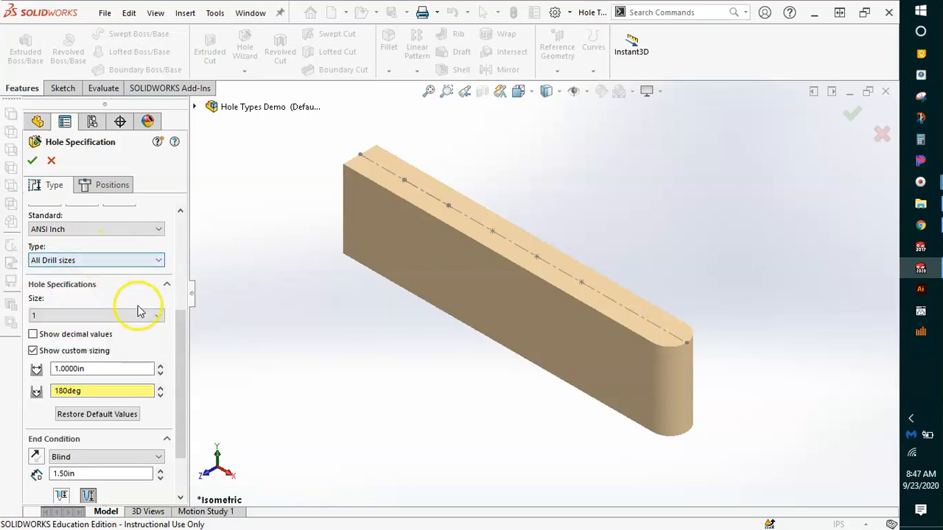
click(33, 350)
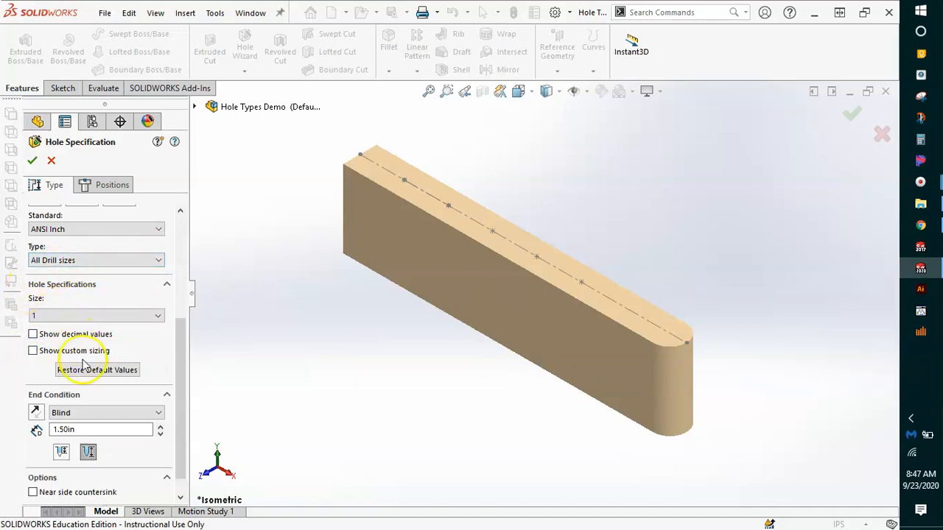
click(33, 351)
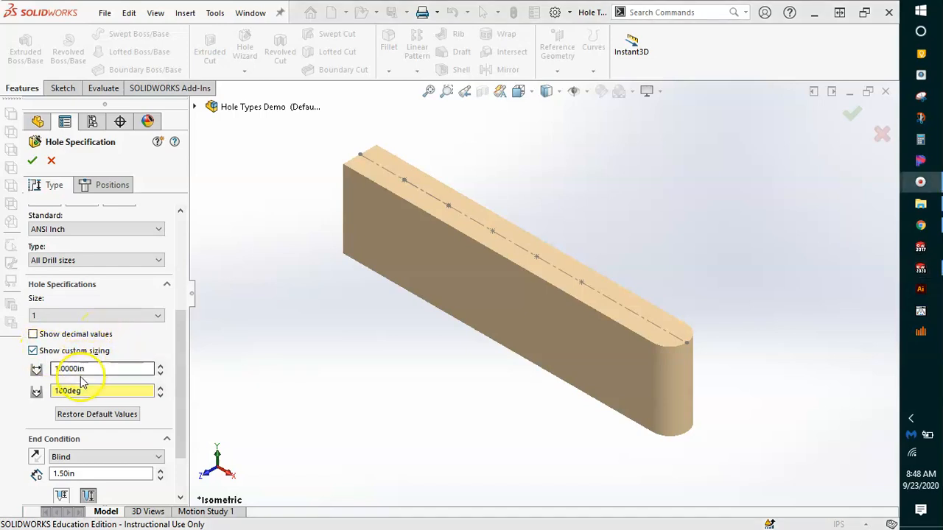
drag(111, 370, 58, 372)
text(.5)
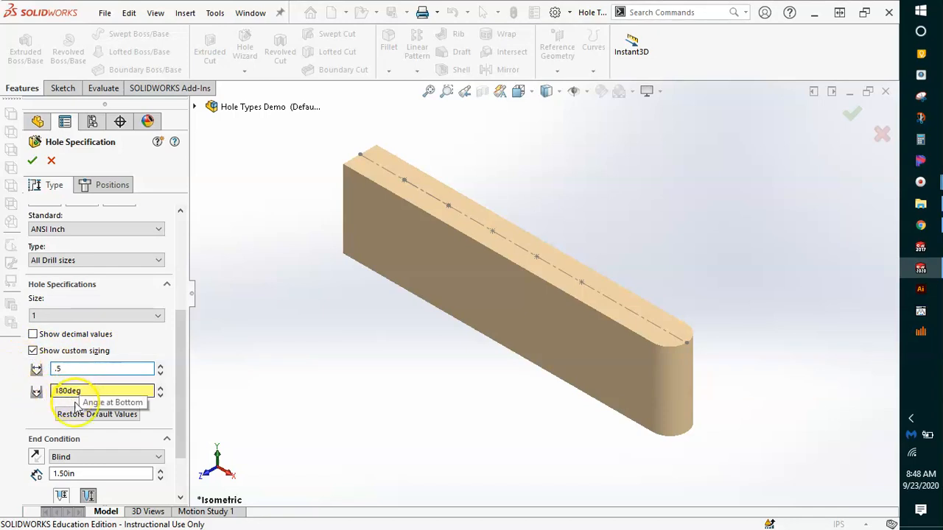
Set the hole's end condition to Through All.
click(106, 456)
click(100, 472)
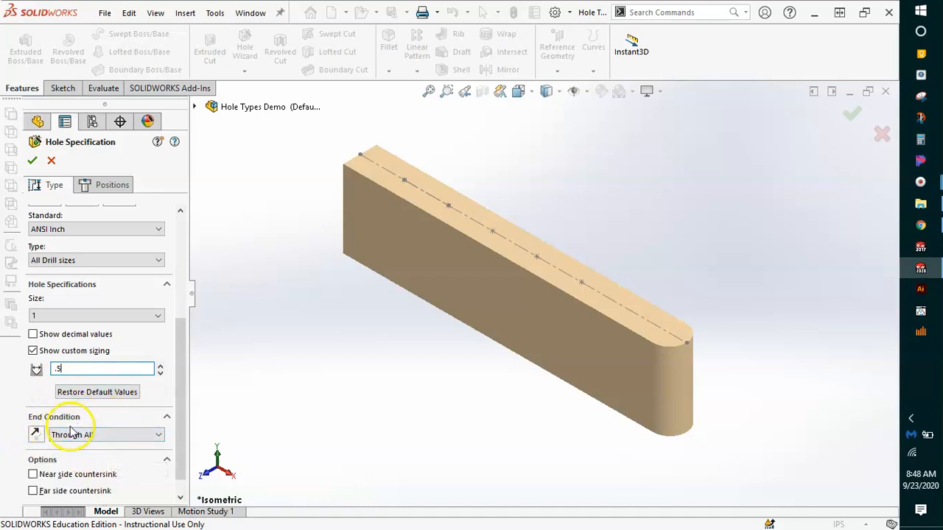
drag(181, 411, 193, 469)
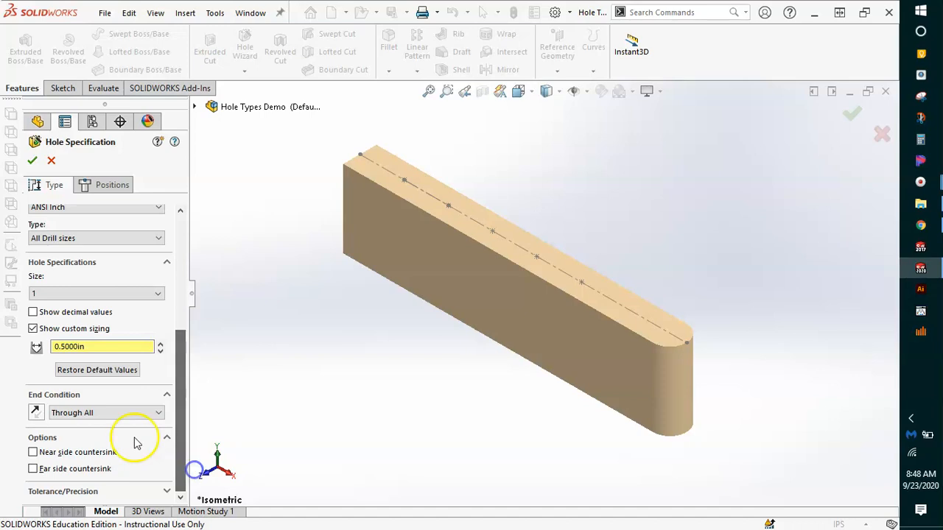
click(149, 414)
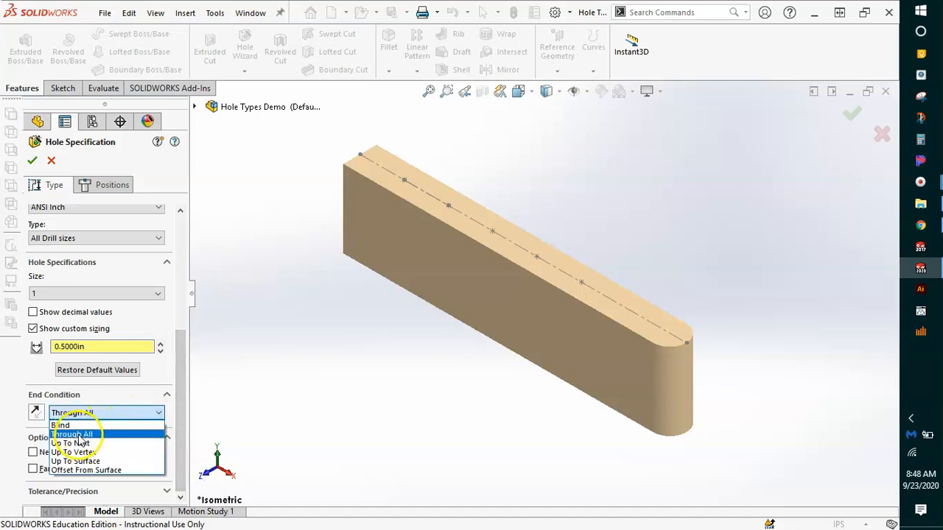
click(80, 435)
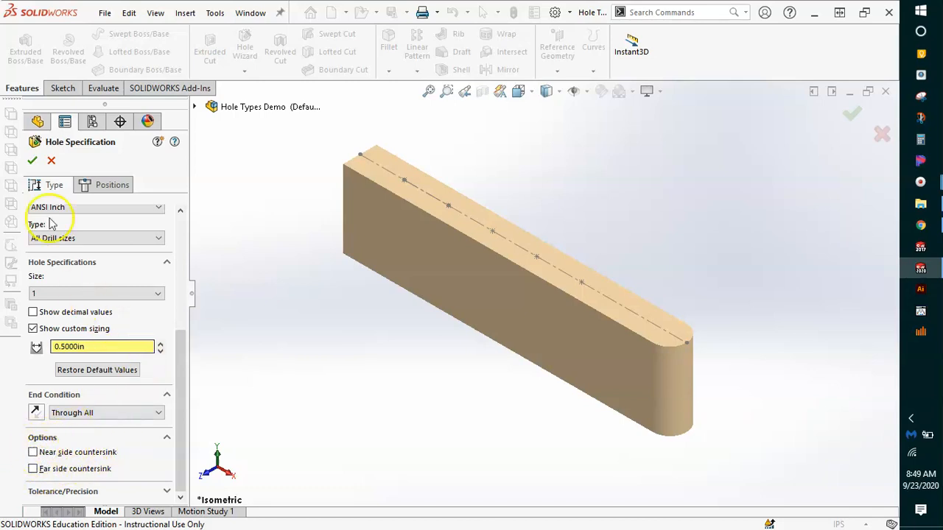
Place the hole with a 3D sketch on the first sketch point in from the block's square end and finish the feature.
click(109, 187)
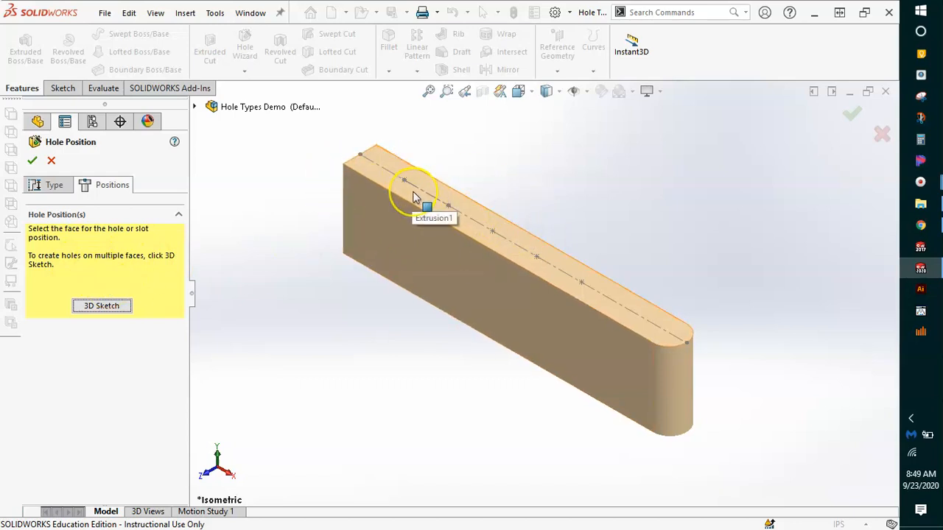
click(116, 305)
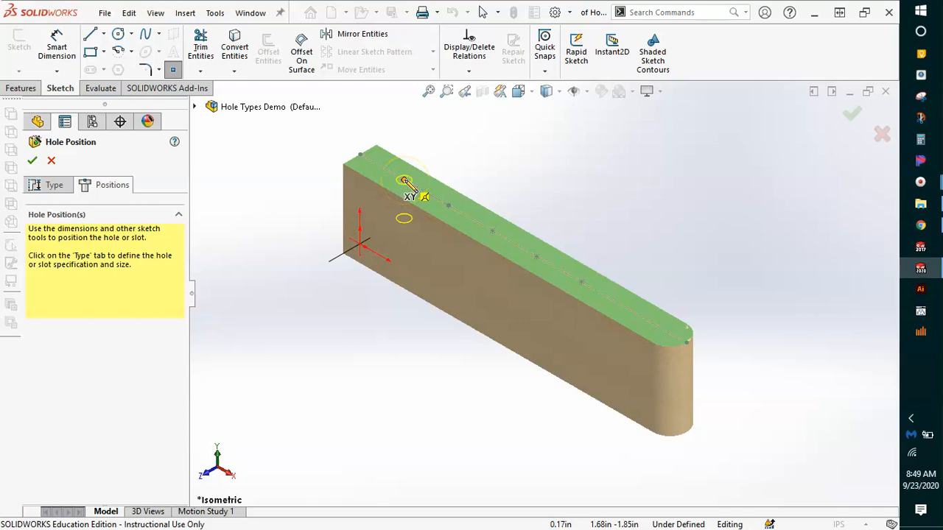
click(404, 181)
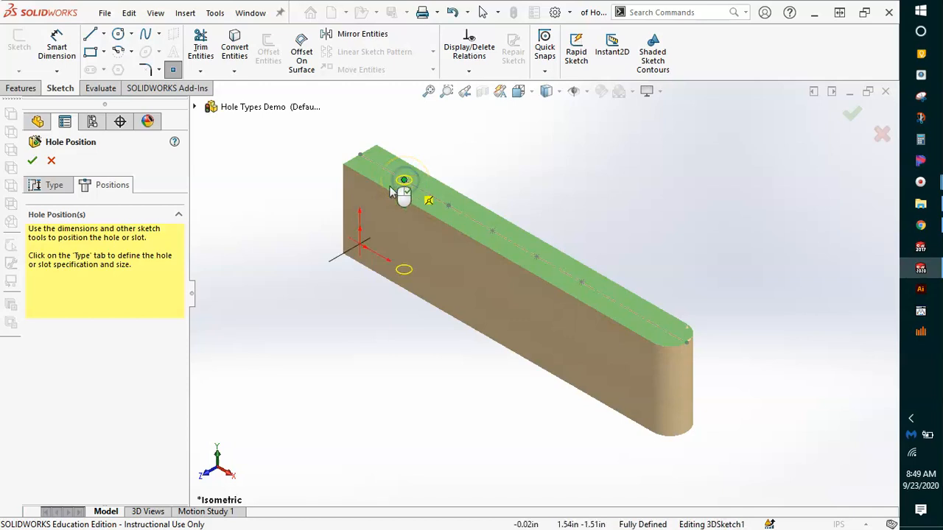
click(32, 161)
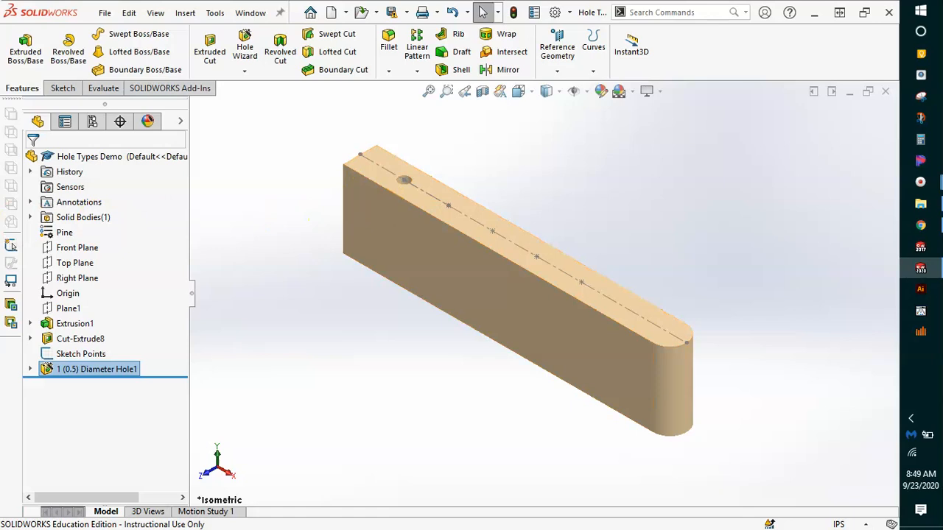
Switch to the Google Slides presentation, read the Hole 2 Settings slide, and return to SOLIDWORKS.
drag(0, 22, 504, 1)
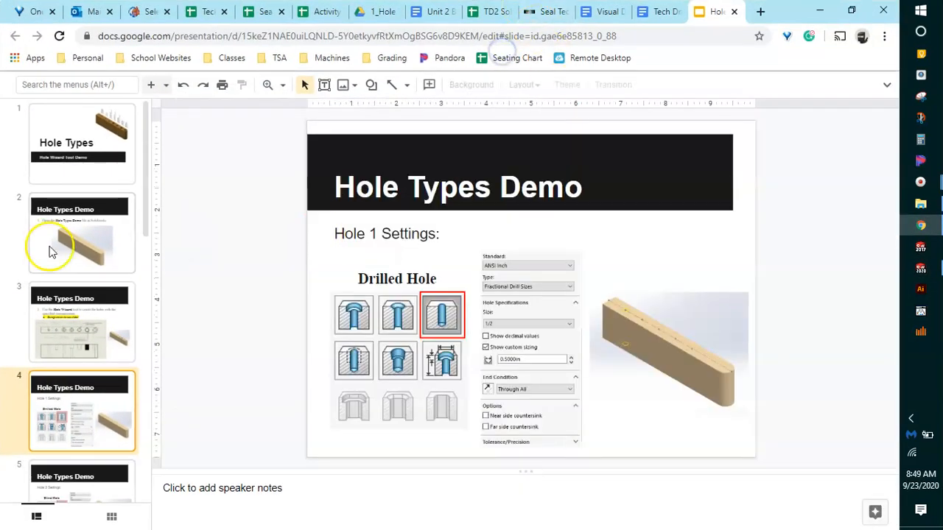
scroll(105, 400, down, 2)
click(109, 407)
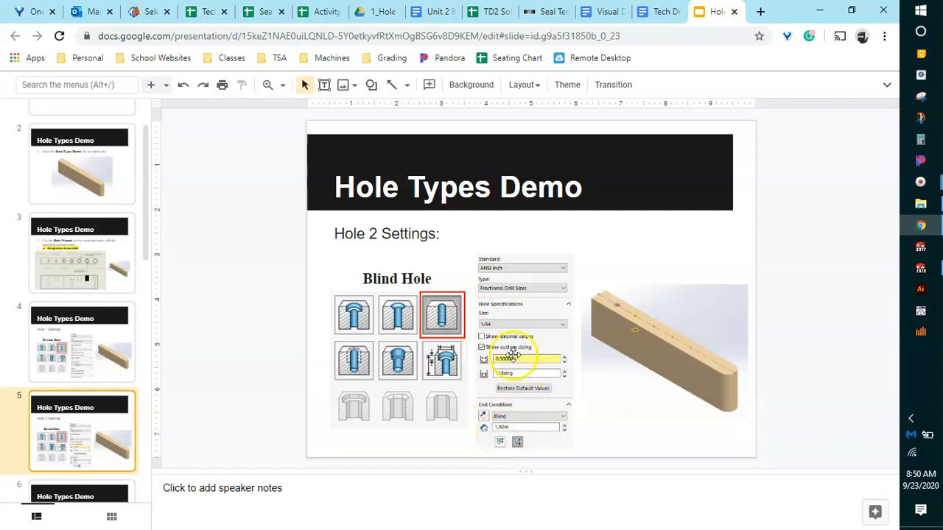
click(819, 10)
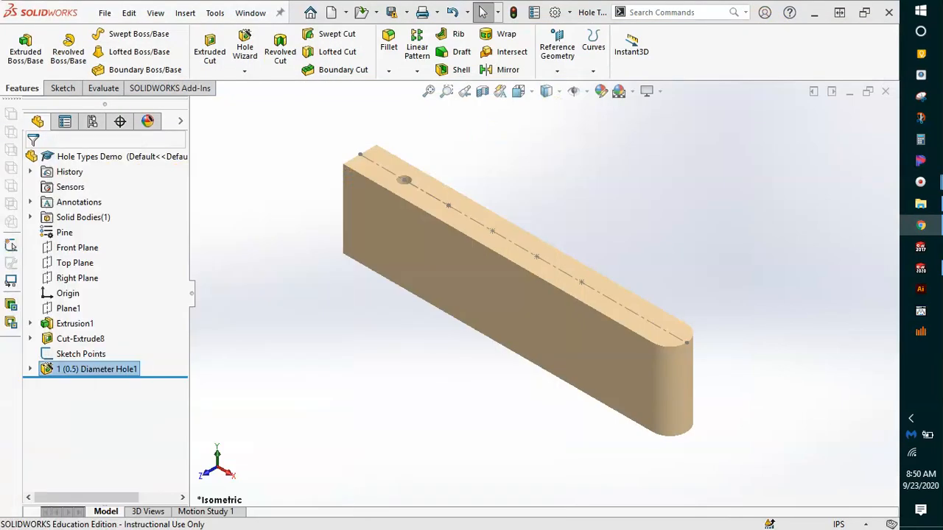
Start a second Hole Wizard hole with a Blind end condition and a 118-degree angle at the bottom.
click(244, 48)
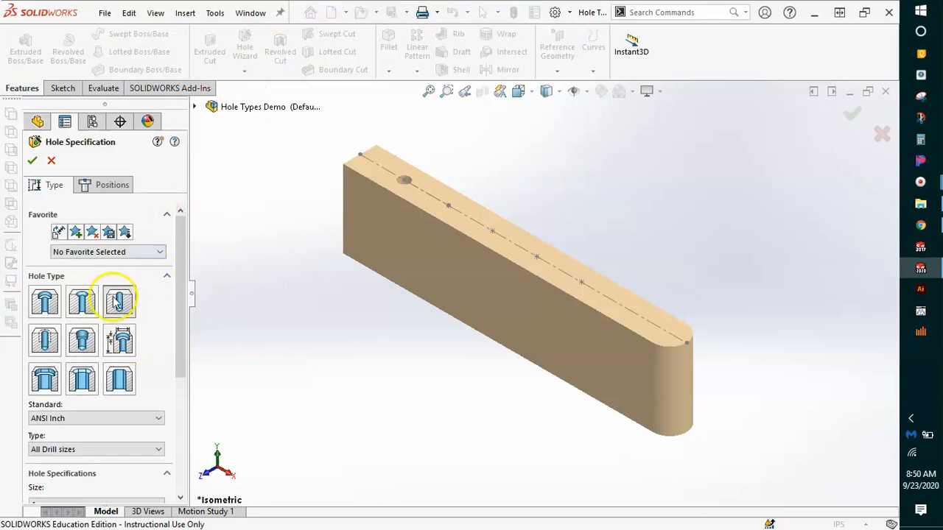
drag(181, 255, 189, 368)
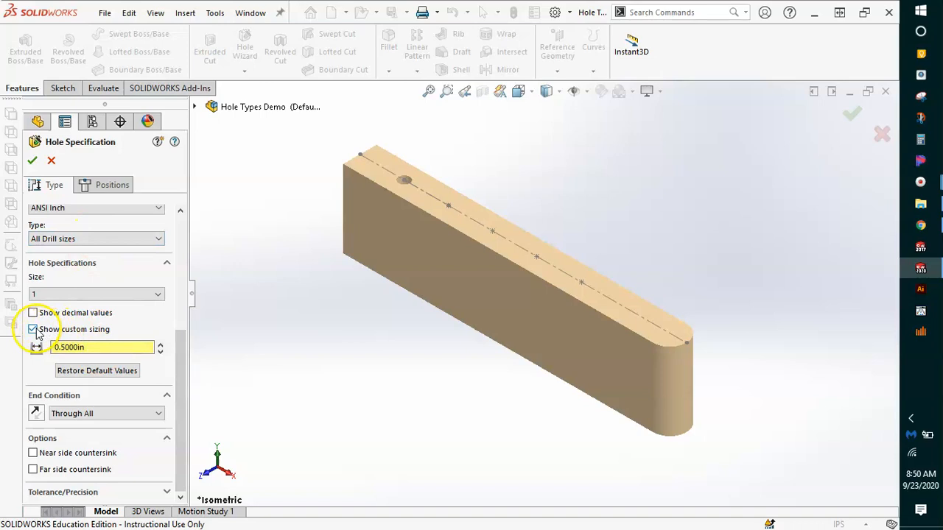
click(87, 416)
click(89, 427)
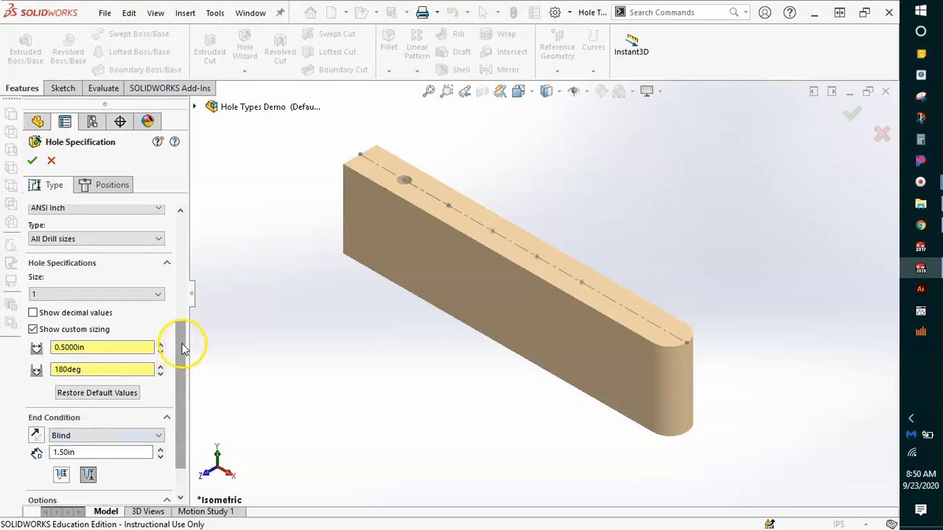
drag(96, 369, 31, 373)
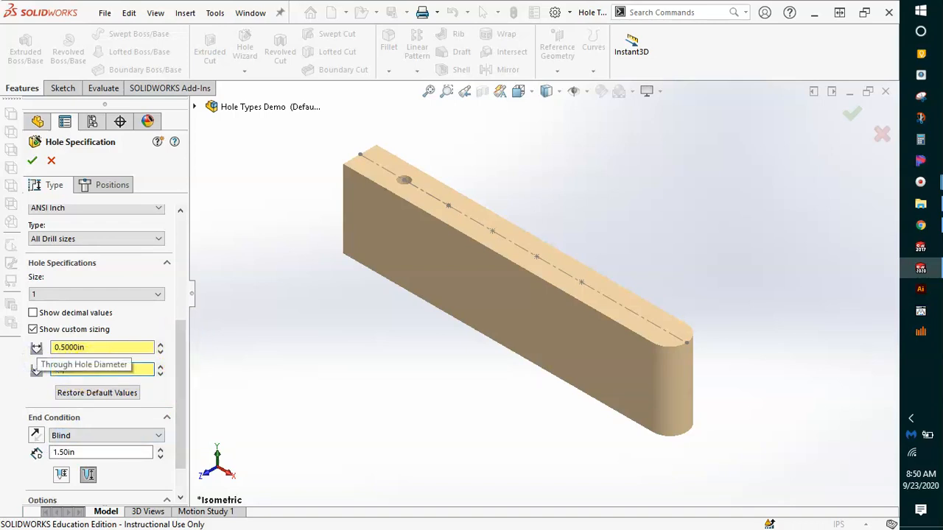
text(118)
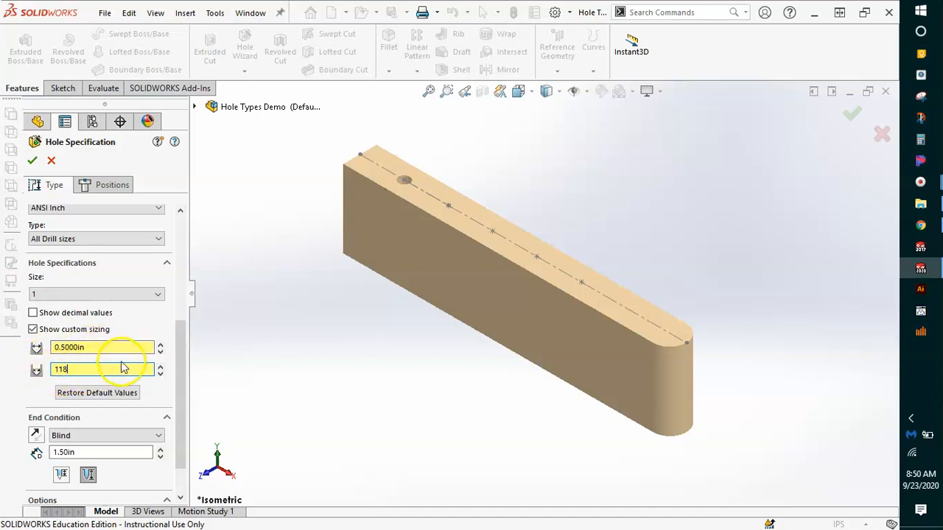
drag(185, 336, 187, 353)
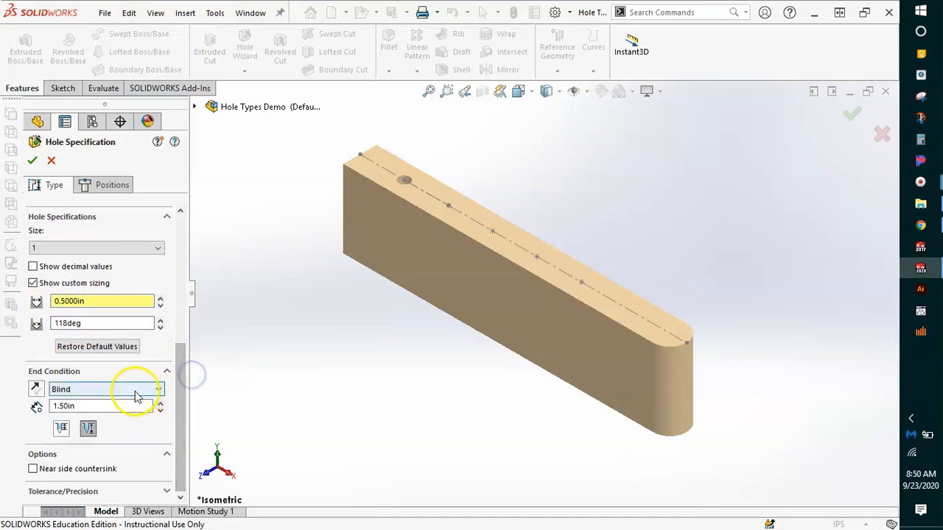
click(88, 427)
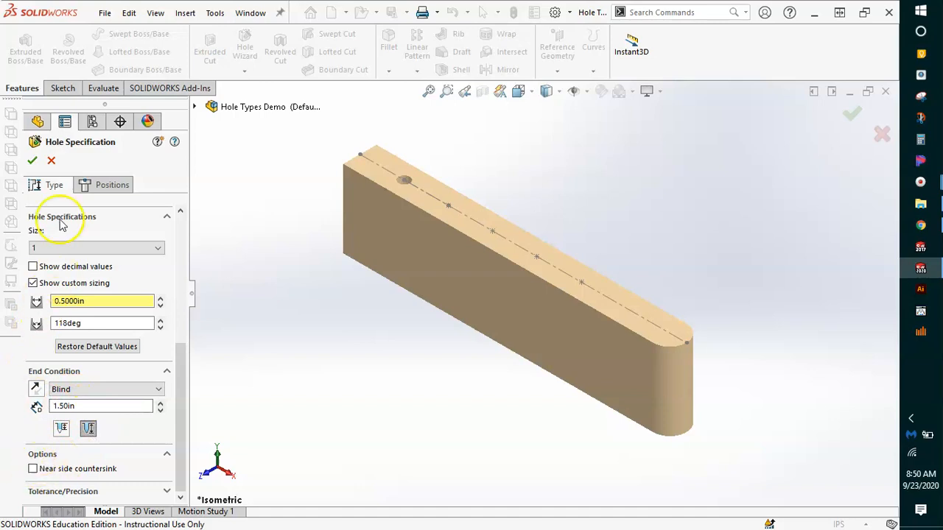
Place the blind hole with a 3D sketch on the next centerline sketch point after the first hole and finish it.
click(111, 185)
click(118, 305)
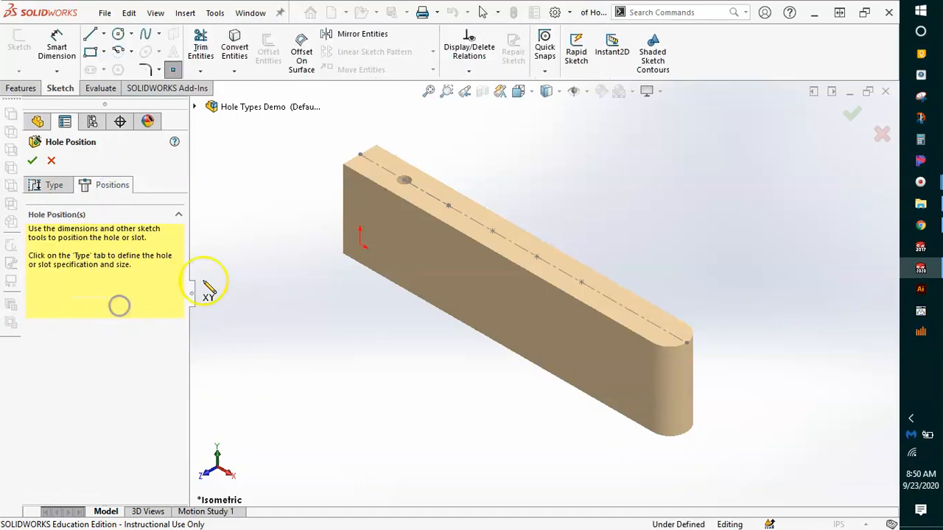
click(448, 206)
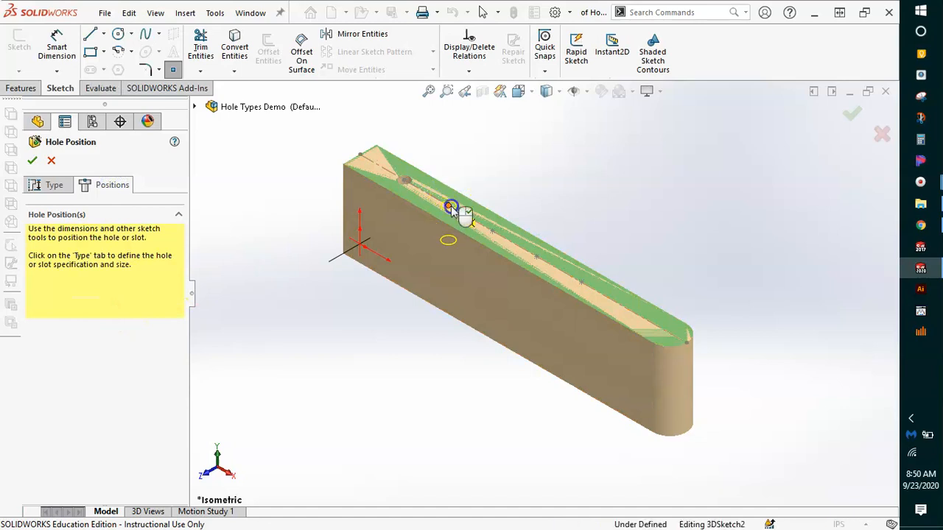
right_click(448, 206)
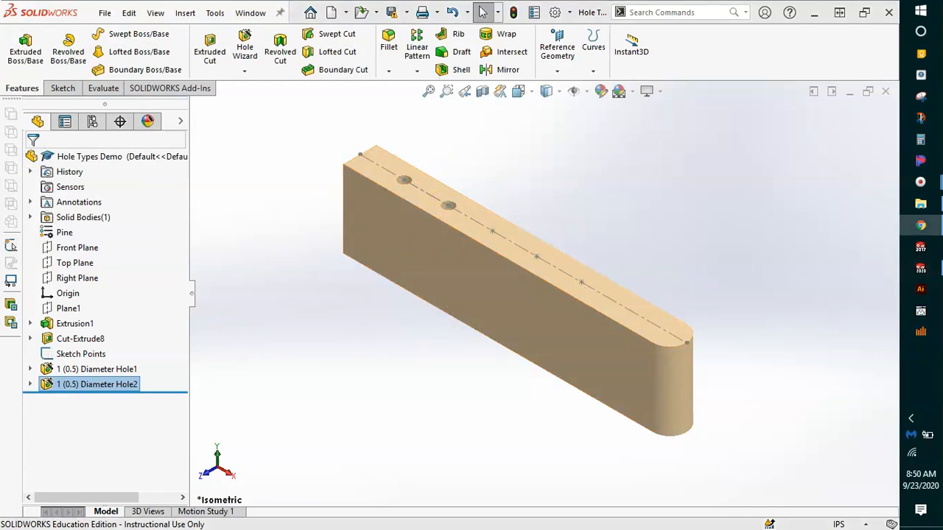
Start a third hole as a countersink, resetting custom sizing to the new type's defaults and choosing not to show that prompt again.
click(245, 46)
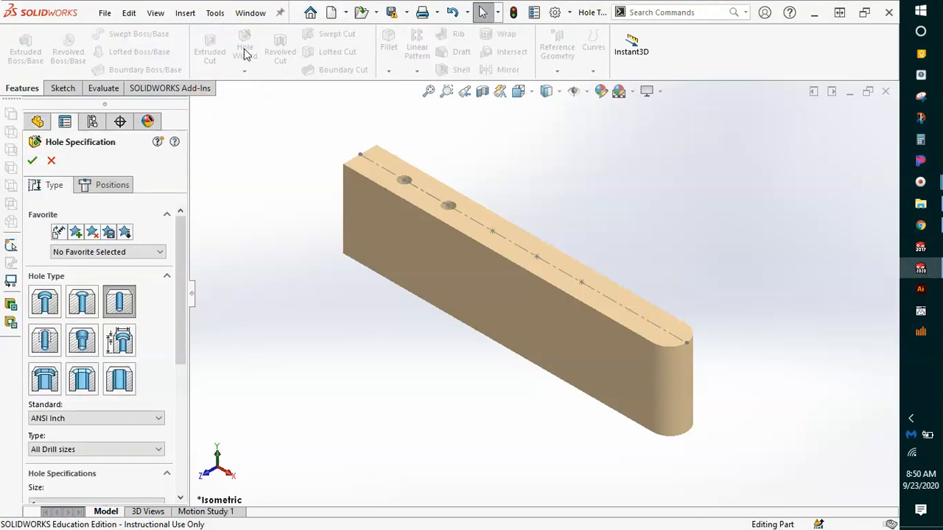
click(82, 301)
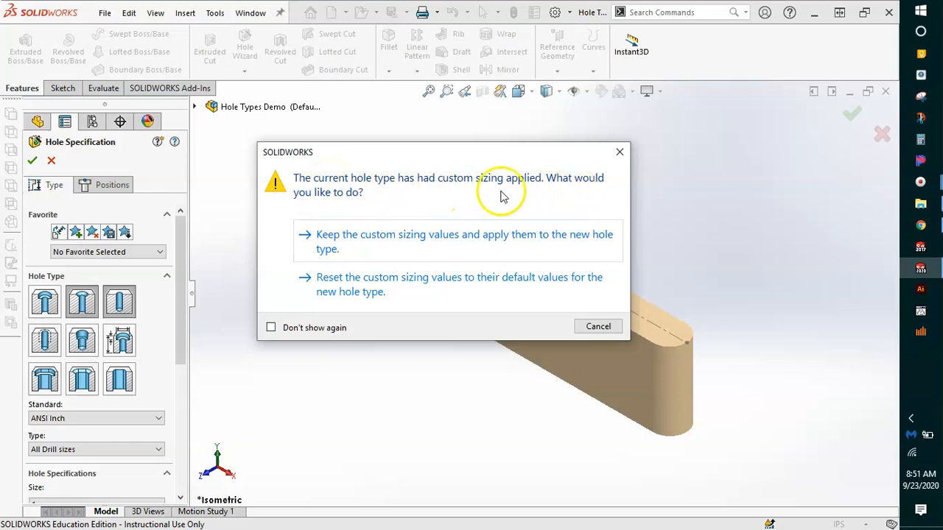
click(300, 329)
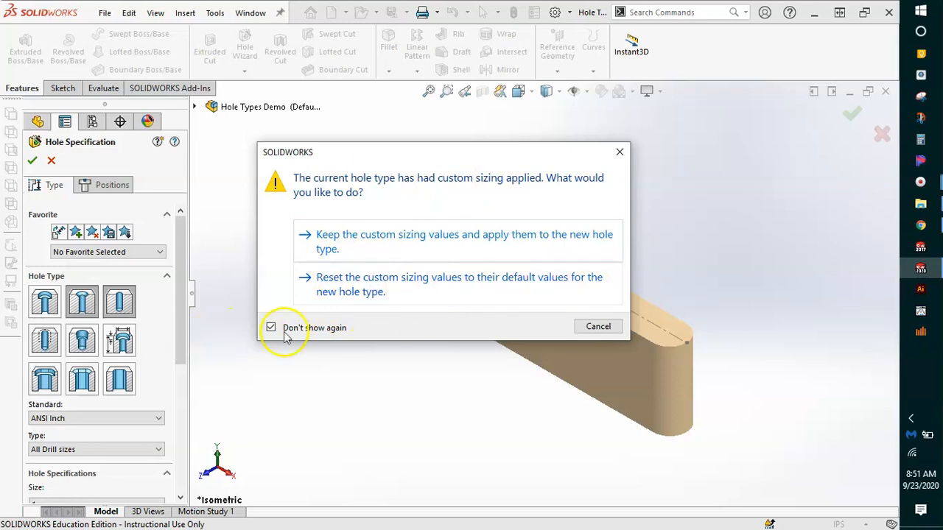
click(377, 298)
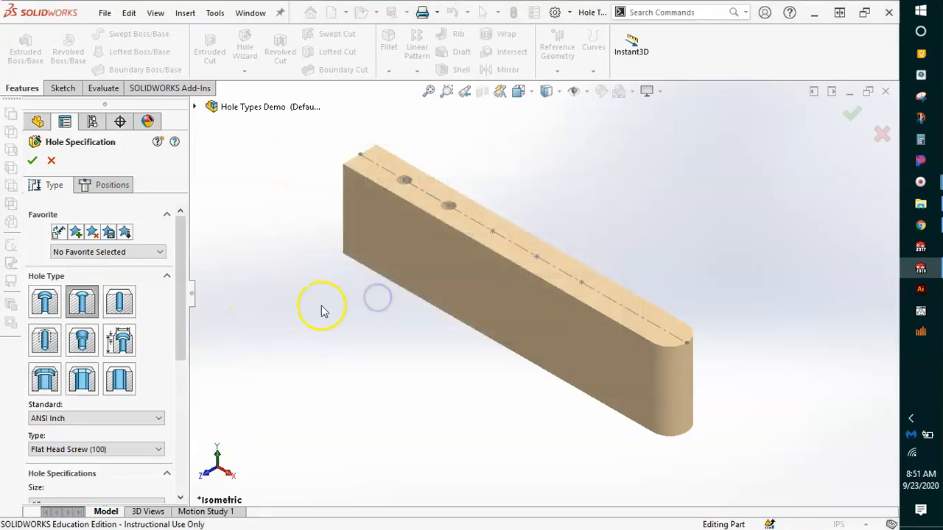
Set the countersink type to Flat Head Screw (82) with a 0.5 in through-hole diameter and a 1 in countersink diameter.
drag(184, 280, 188, 361)
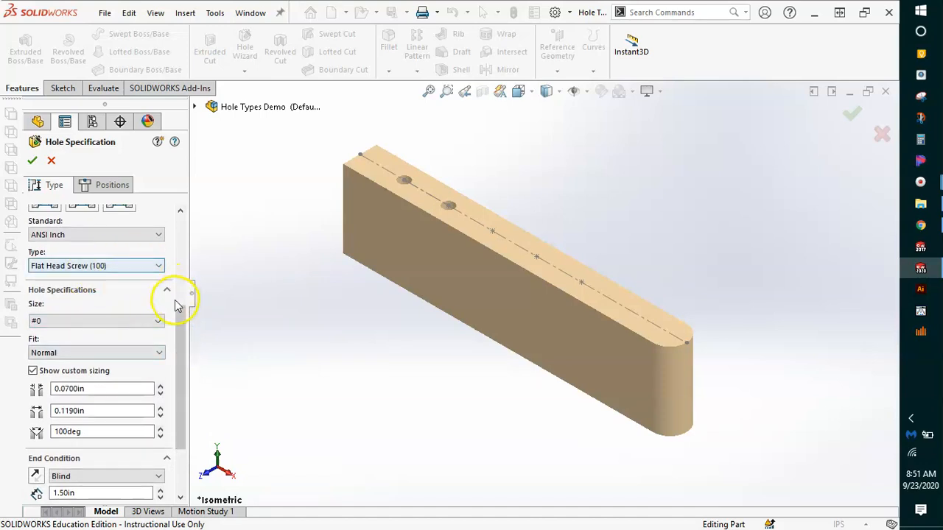
click(40, 269)
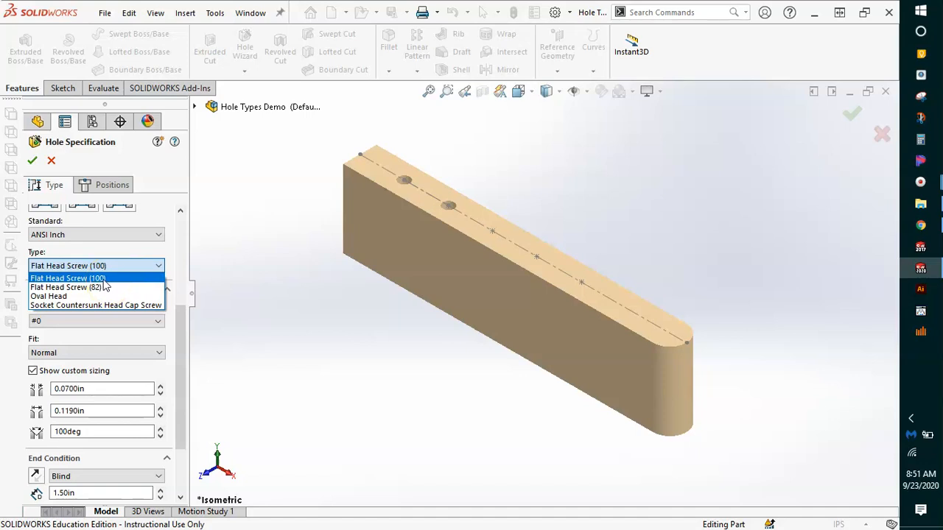
click(107, 287)
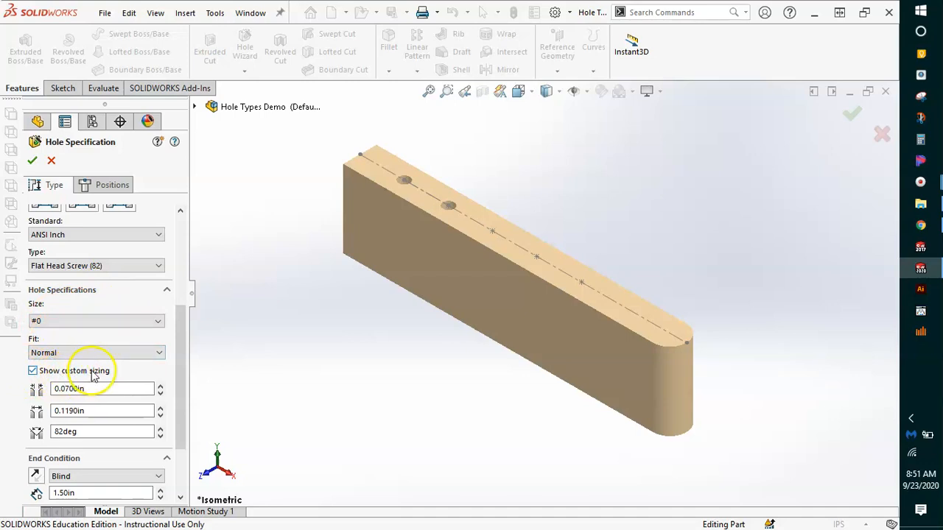
click(101, 390)
drag(102, 391, 45, 391)
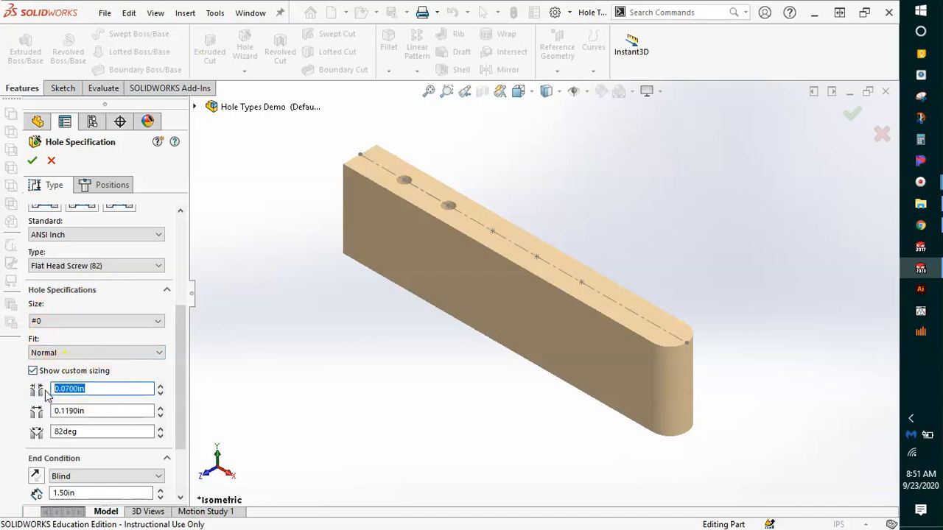
key(Tab)
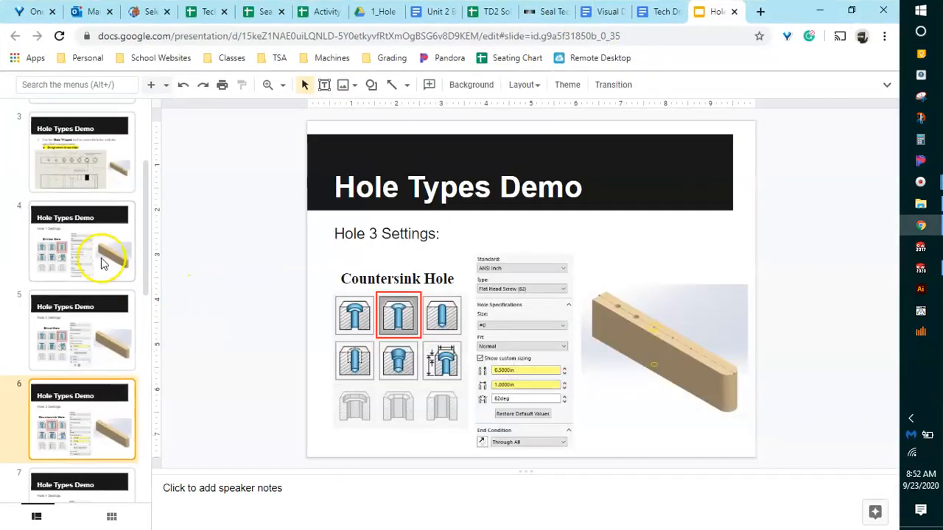
Check the hole drawing slide in Google Slides, return to SOLIDWORKS, and set the countersink's end condition to Through All.
click(88, 177)
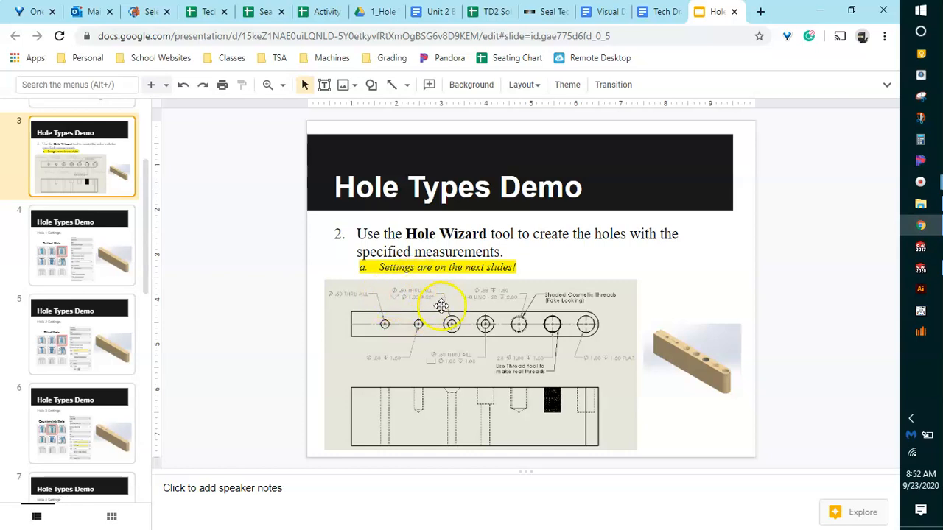
click(819, 11)
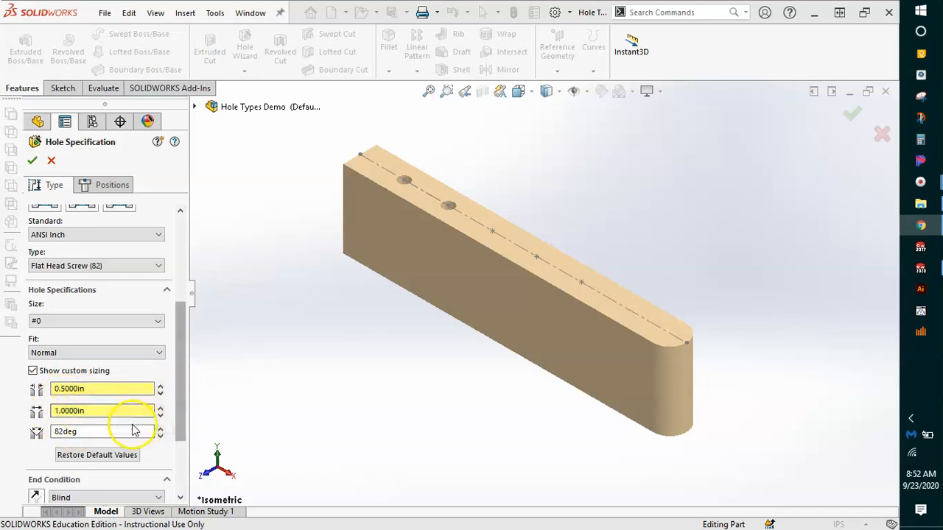
drag(183, 392, 187, 450)
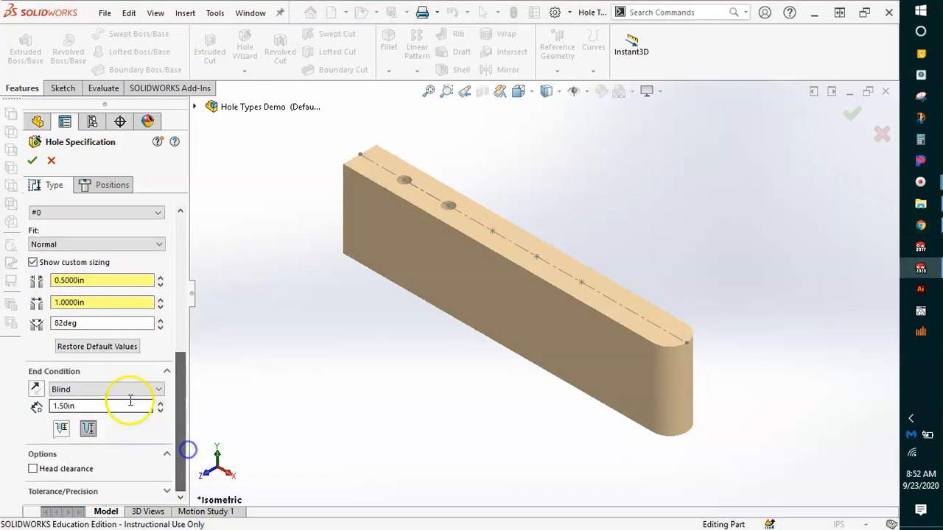
click(136, 390)
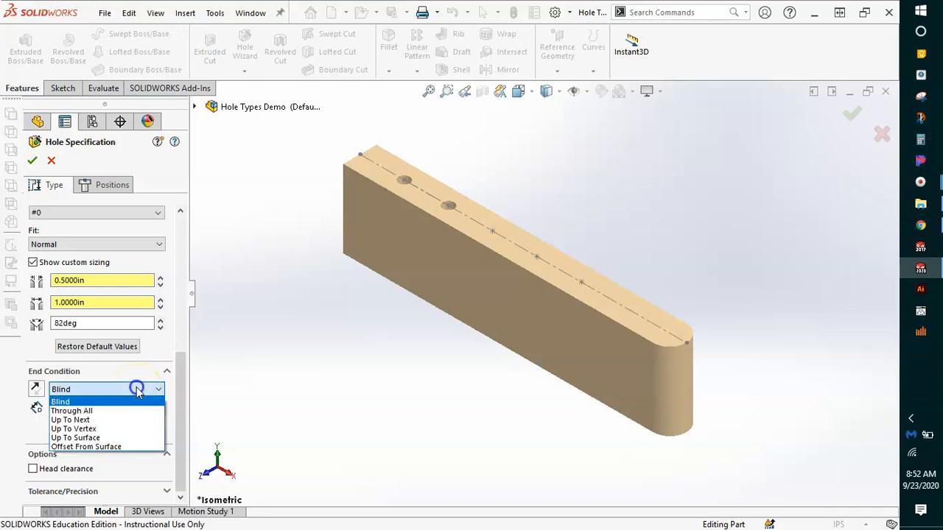
click(133, 409)
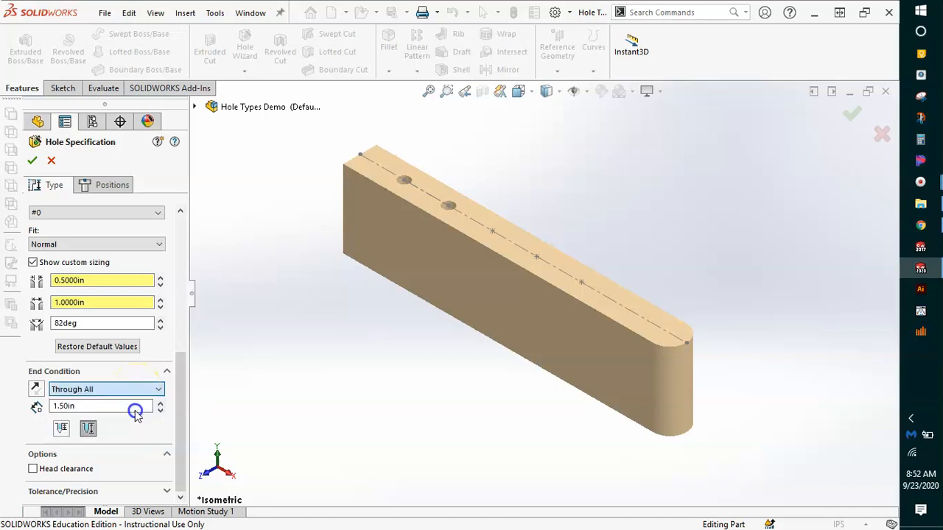
Place the countersink with a 3D sketch on the third centerline sketch point, just after the blind hole, and finish it.
click(109, 187)
click(125, 313)
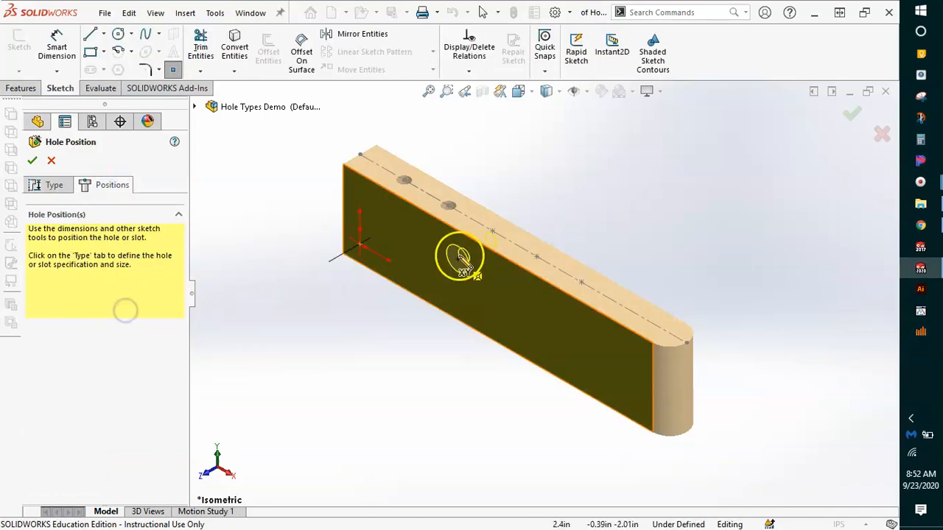
click(492, 232)
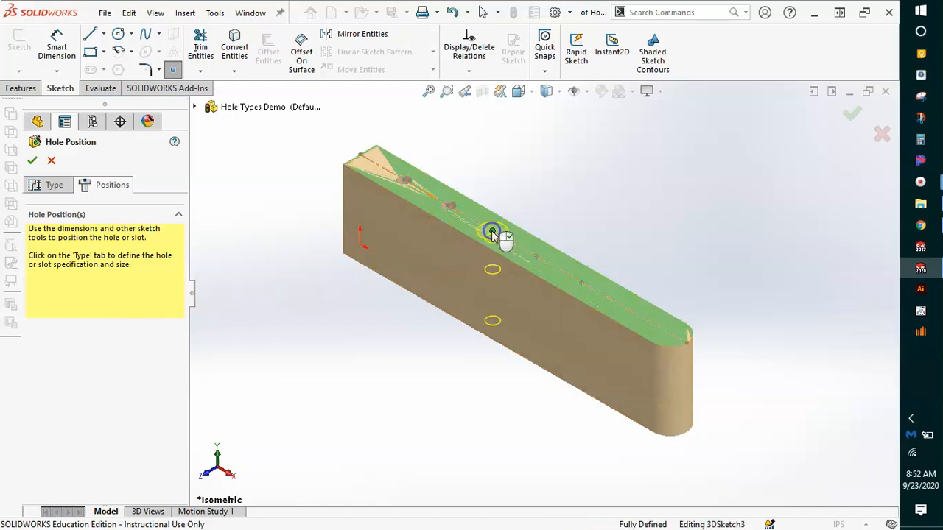
click(32, 160)
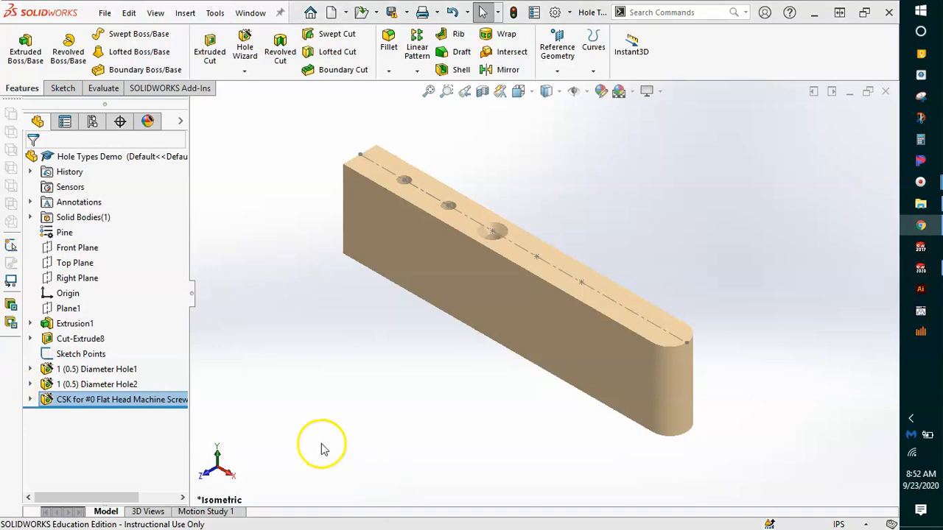
Start a fourth Hole Wizard hole as a counterbore, resetting custom sizing to the new type's defaults.
click(244, 52)
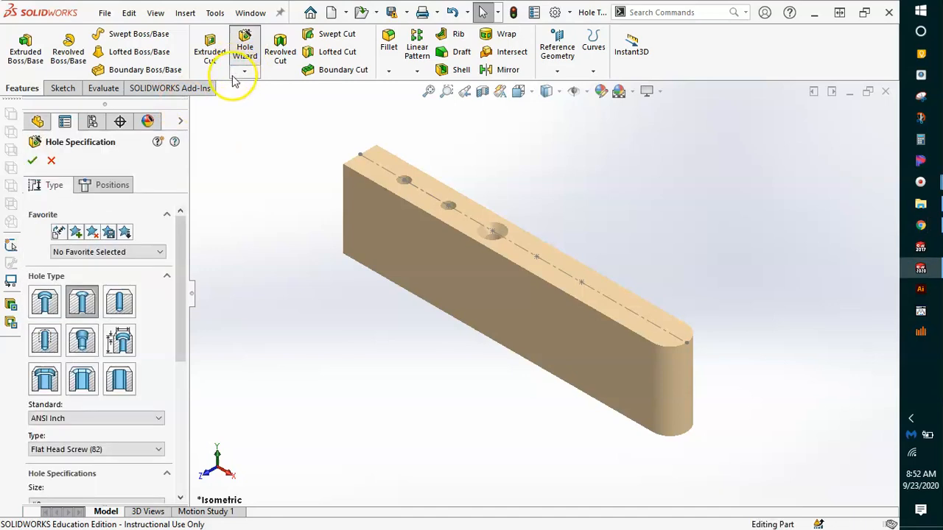
click(52, 302)
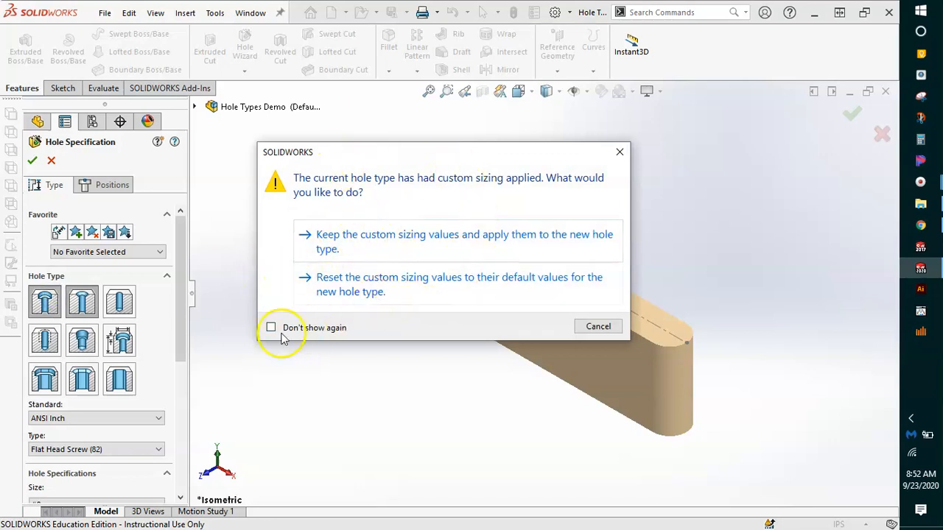
click(342, 291)
Set the counterbore's through-hole diameter to 0.5 in, its counterbore diameter to 1 in, and its counterbore depth to 1 in.
scroll(182, 289, down, 2)
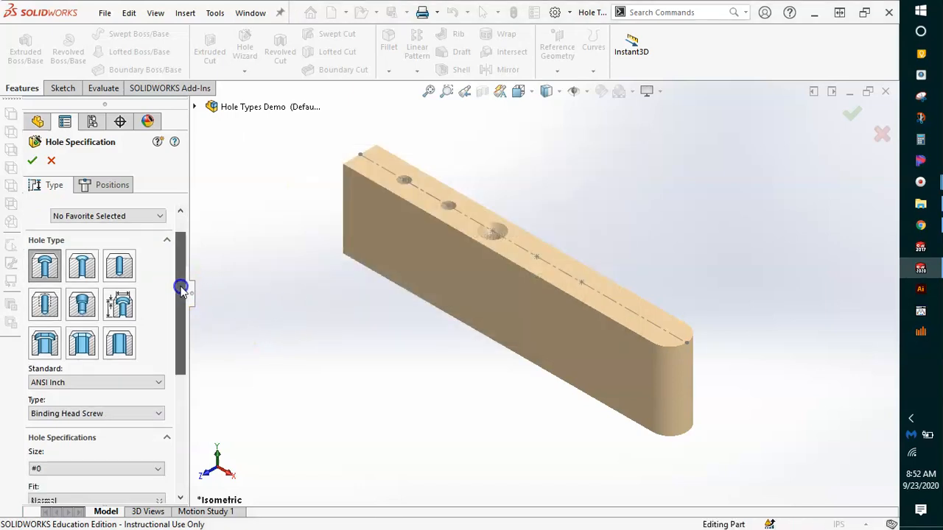
scroll(182, 289, down, 5)
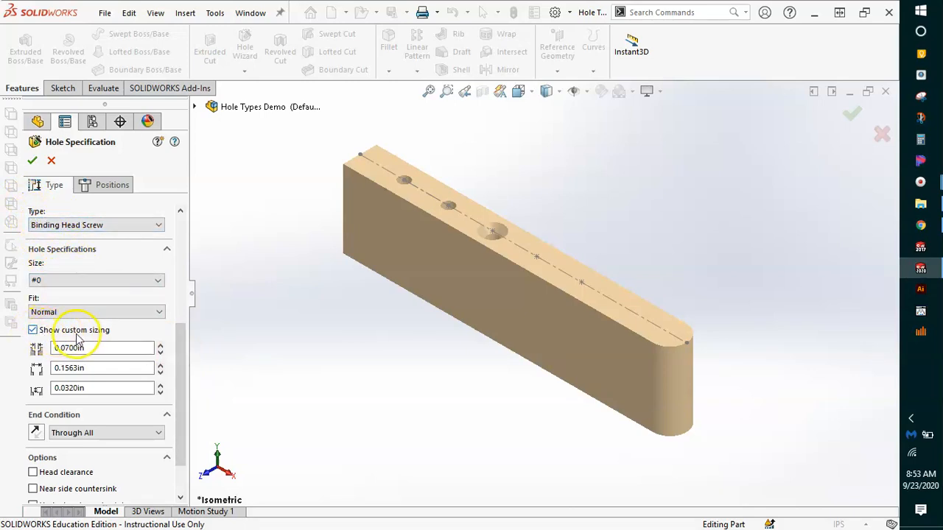
click(101, 348)
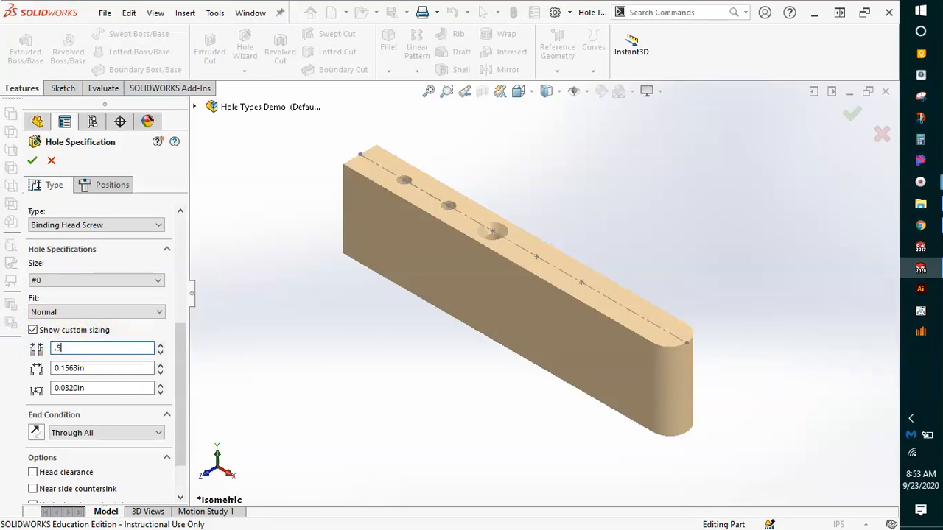
click(93, 368)
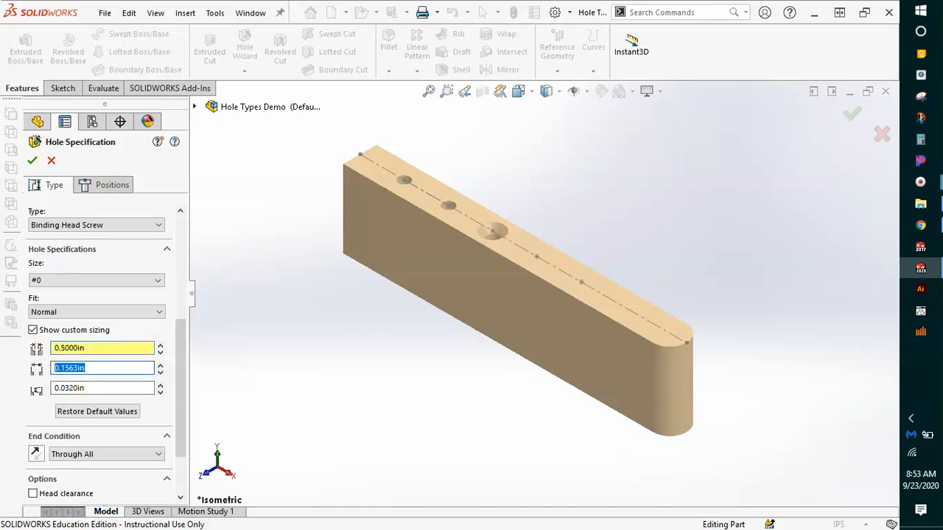
text(1)
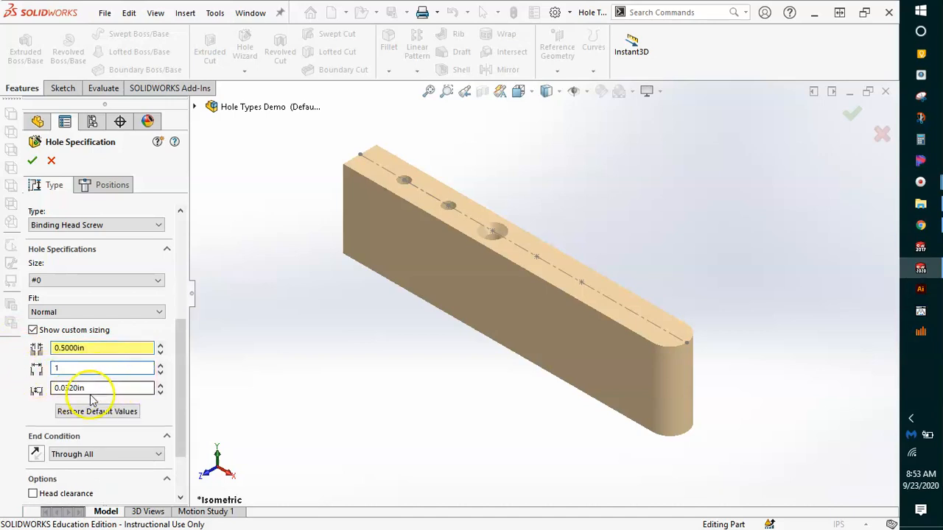
click(91, 387)
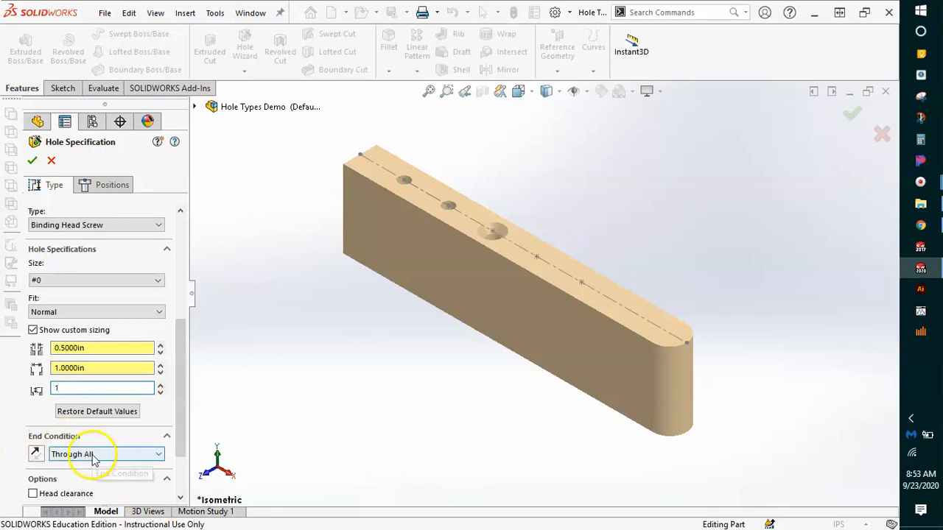
Place the counterbore with a 3D sketch on the next sketch point after the countersink and finish it.
click(109, 184)
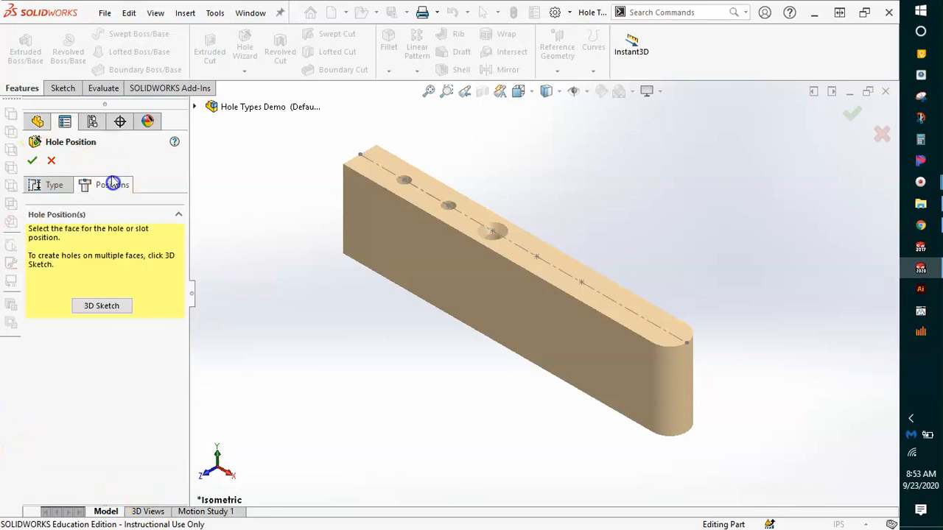
click(120, 305)
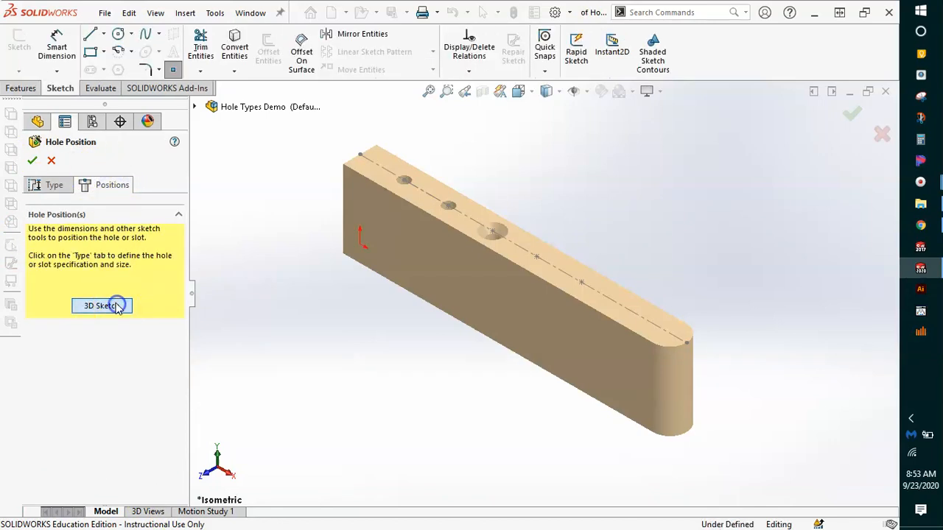
click(536, 256)
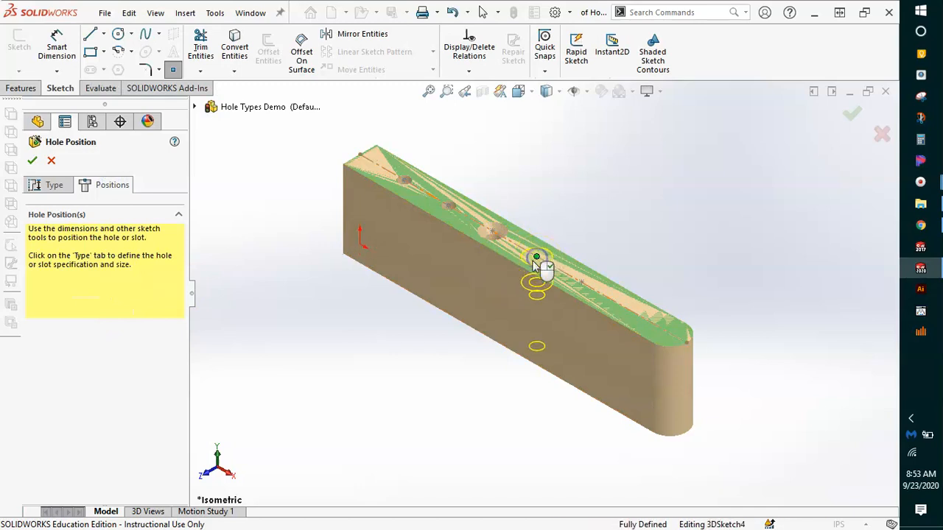
click(31, 162)
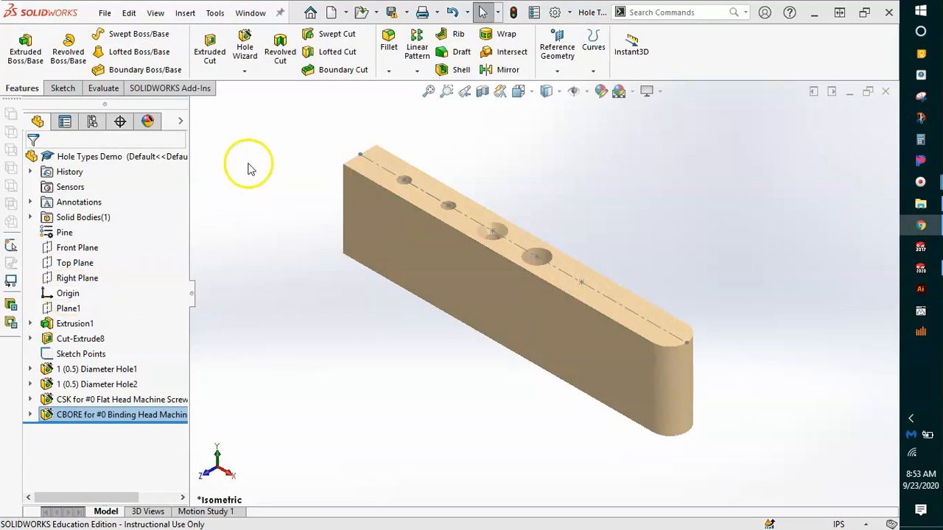
Start a fifth Hole Wizard hole as a straight tap, resetting custom sizing to the new type's defaults.
click(245, 45)
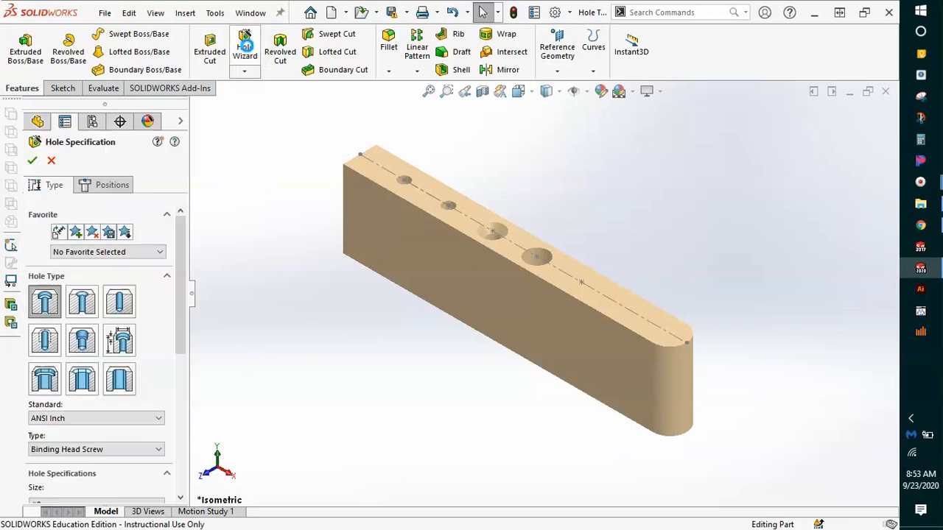
click(46, 341)
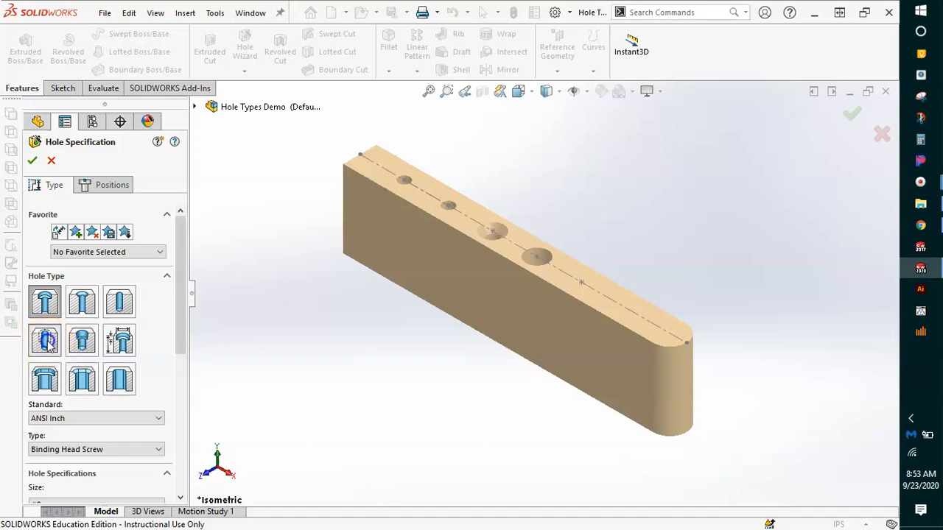
click(439, 294)
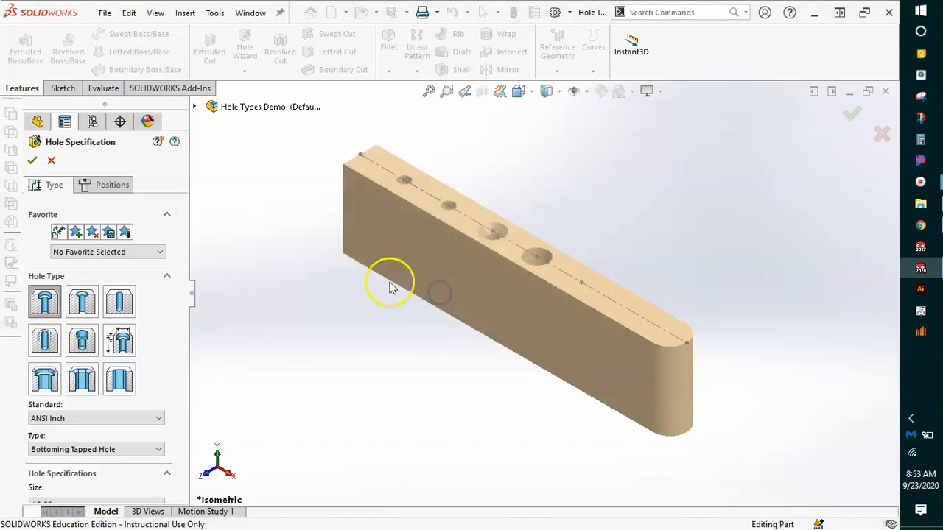
Set the straight tap's type to Tapped hole with size 1-8 and turn off custom sizing.
drag(182, 271, 195, 361)
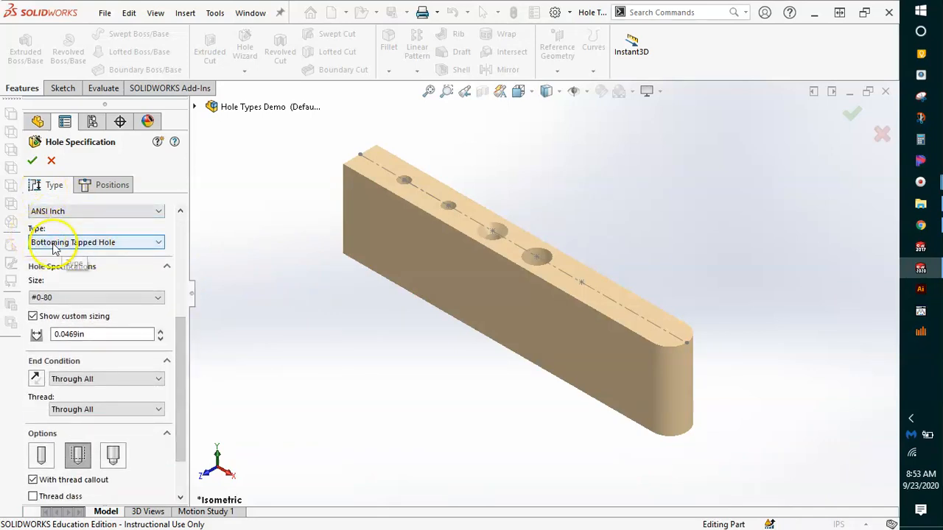
click(64, 241)
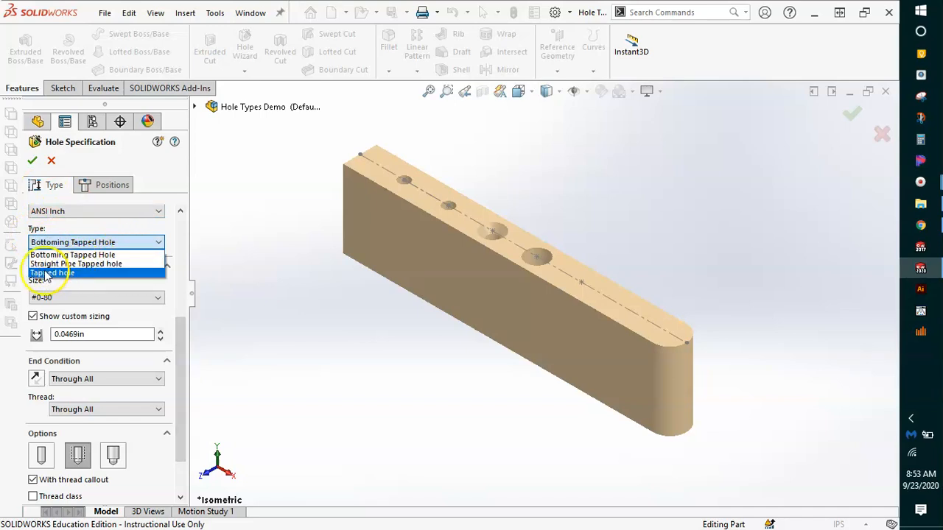
click(63, 274)
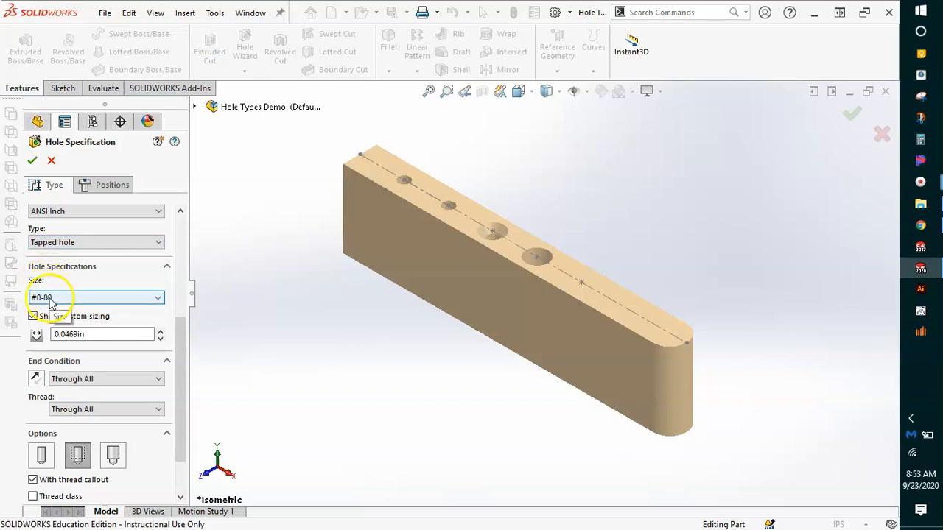
click(92, 297)
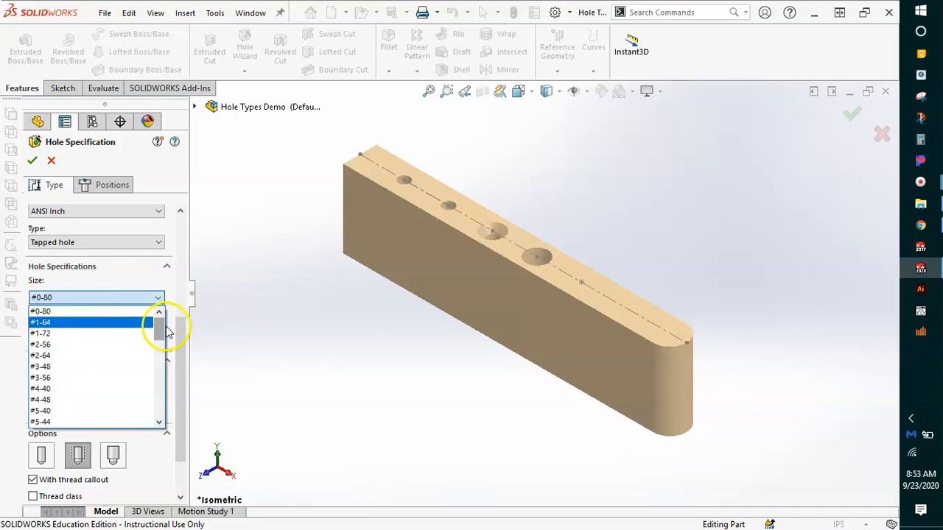
drag(159, 328, 147, 396)
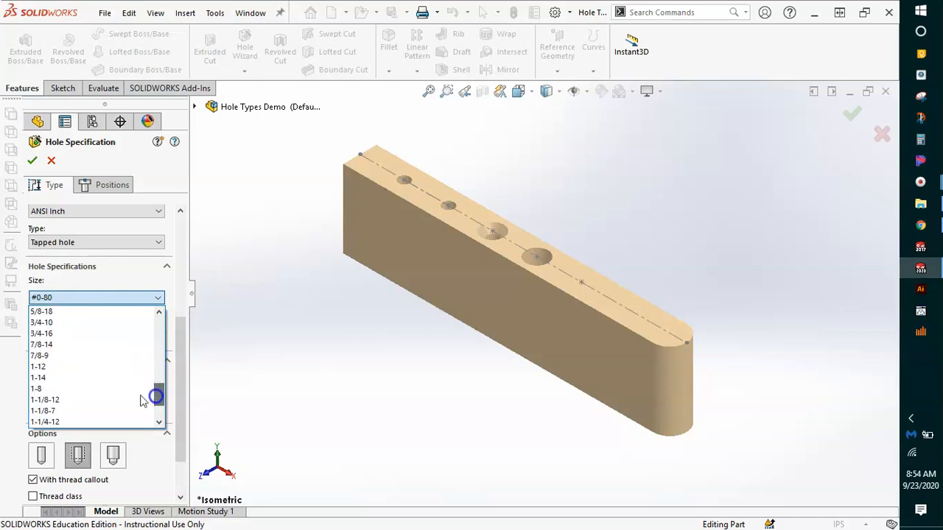
click(70, 391)
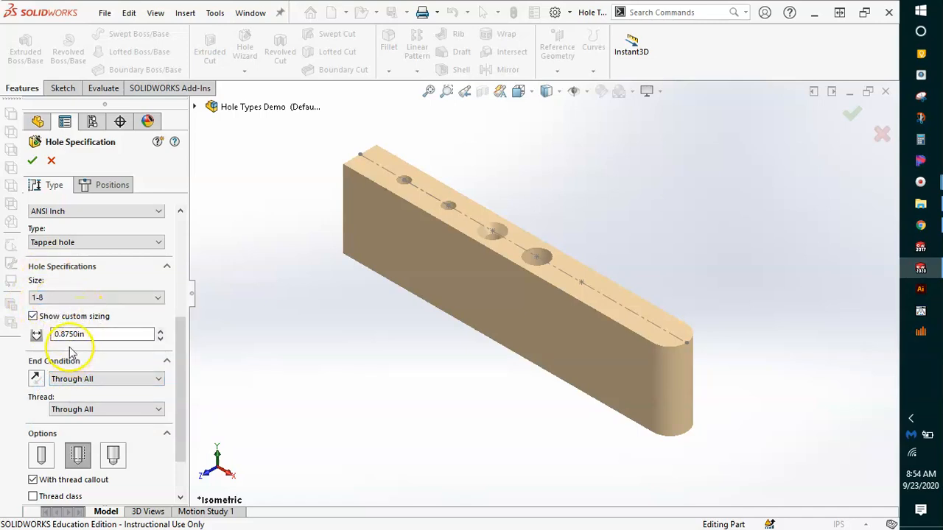
click(36, 317)
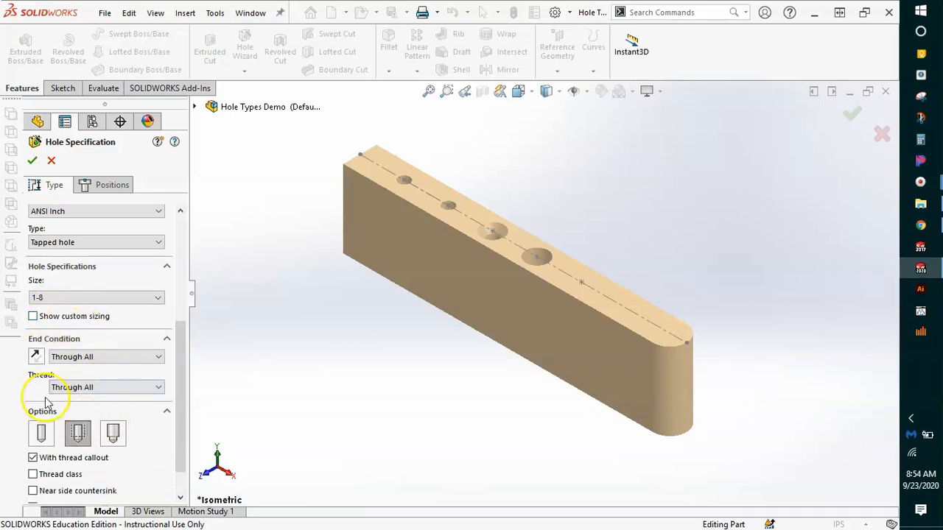
Set the tapped hole's end condition to Blind with a 1.5 in depth and enable the thread class option at 2B.
click(93, 358)
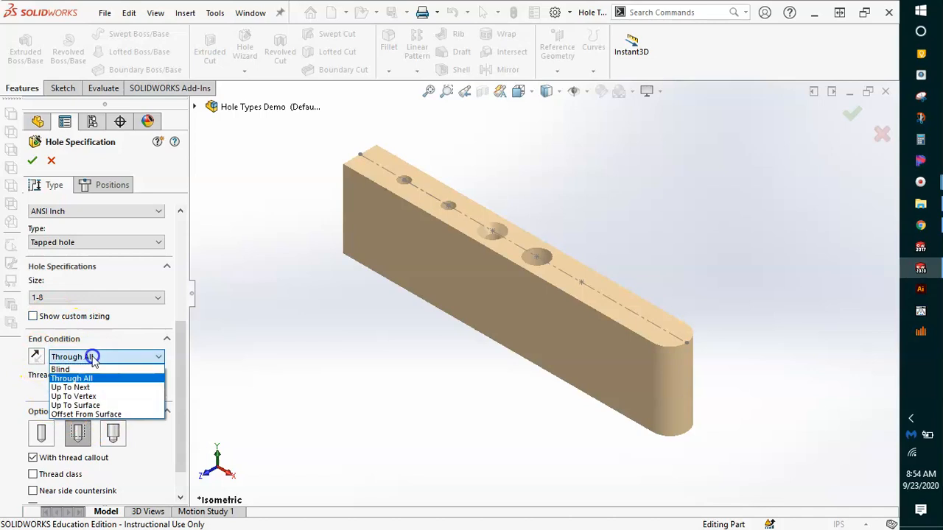
click(101, 372)
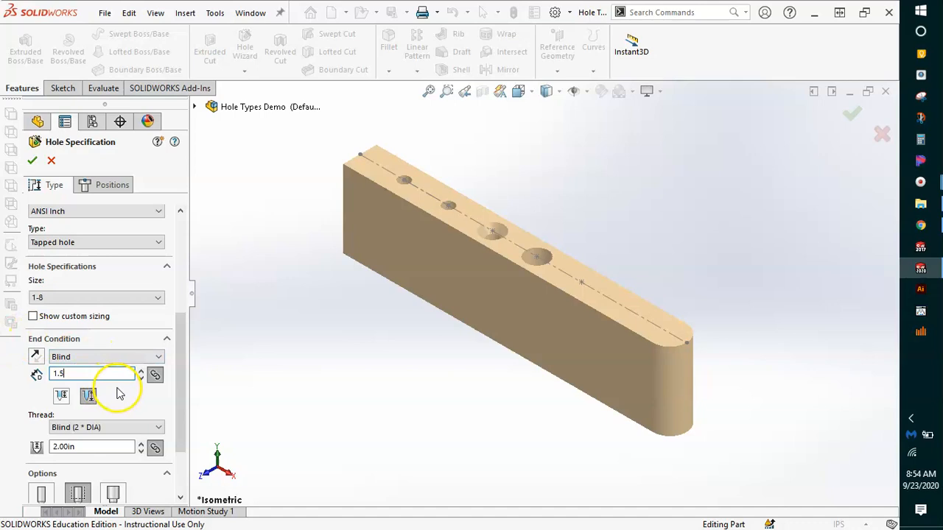
click(189, 361)
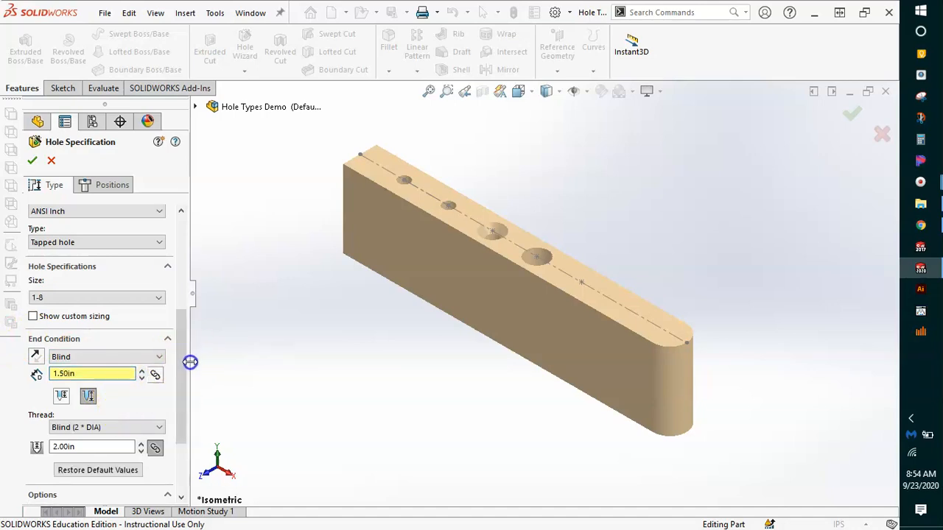
drag(189, 361, 188, 383)
scroll(175, 383, down, 3)
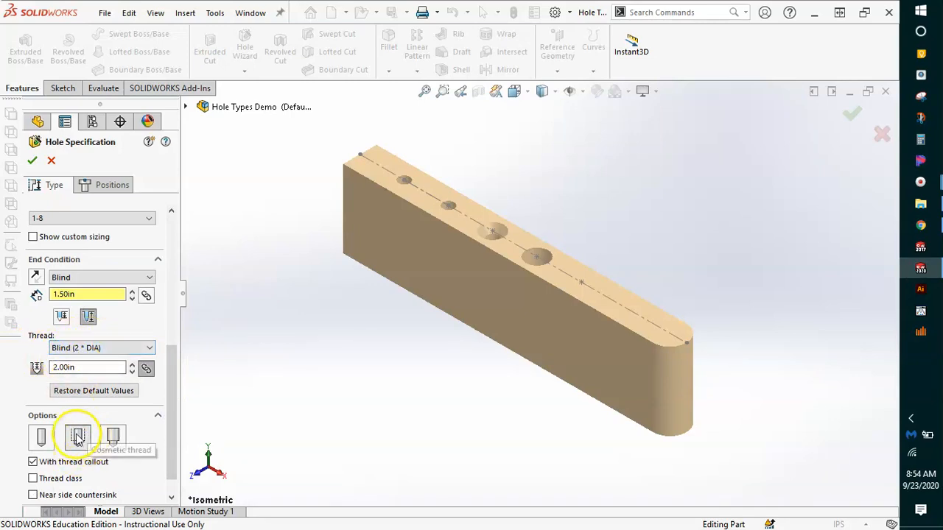
drag(171, 367, 174, 387)
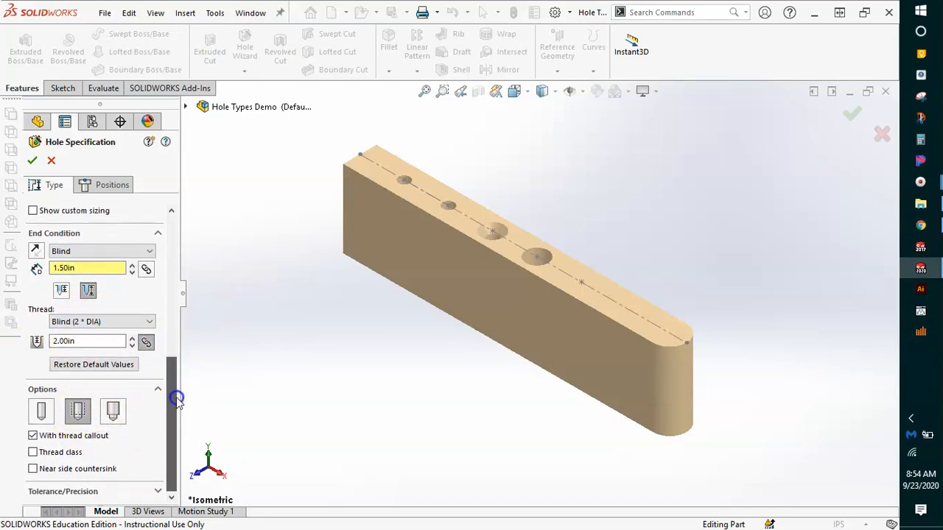
click(33, 452)
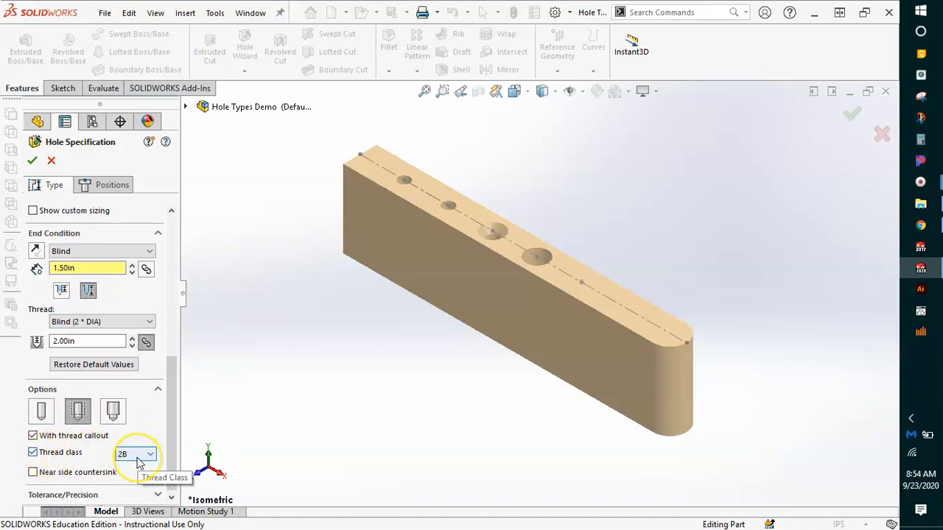
Place the tapped hole with a 3D sketch on the sketch point after the counterbore and finish it.
click(113, 186)
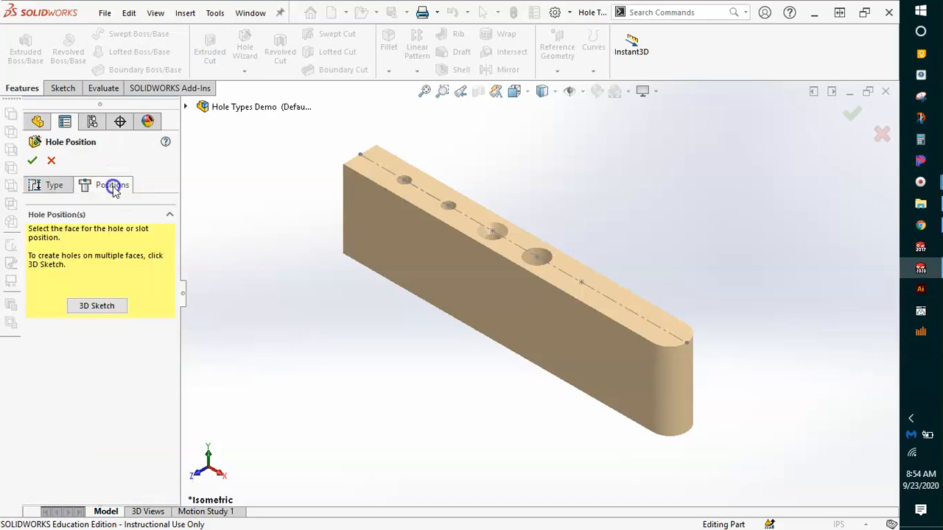
click(96, 305)
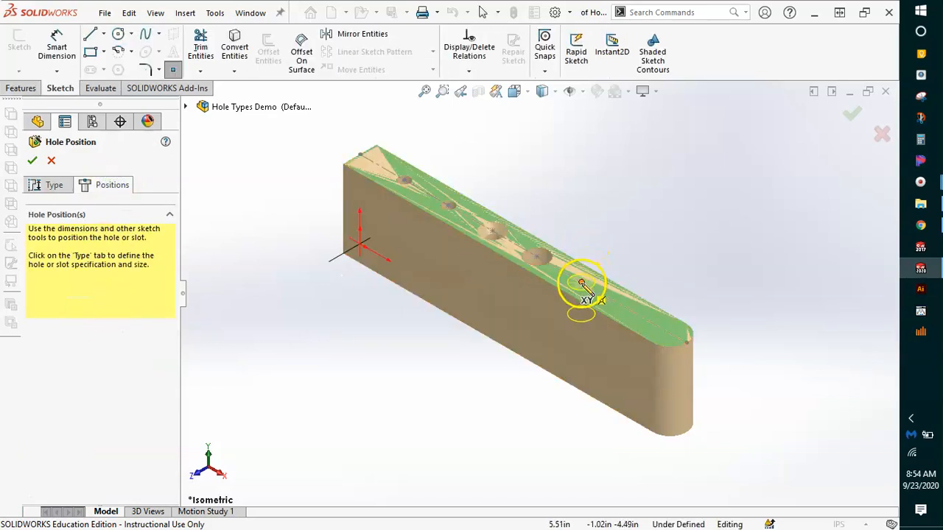
click(581, 282)
click(103, 188)
click(32, 160)
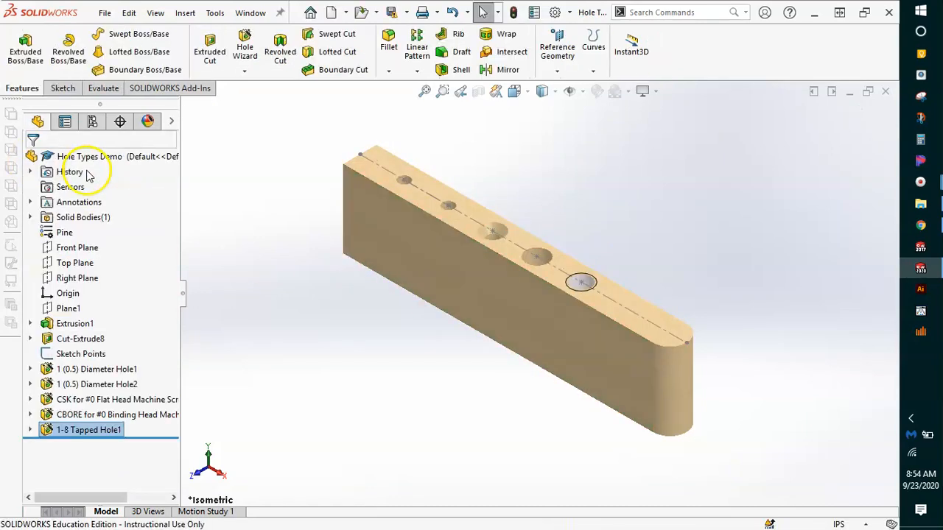
click(458, 361)
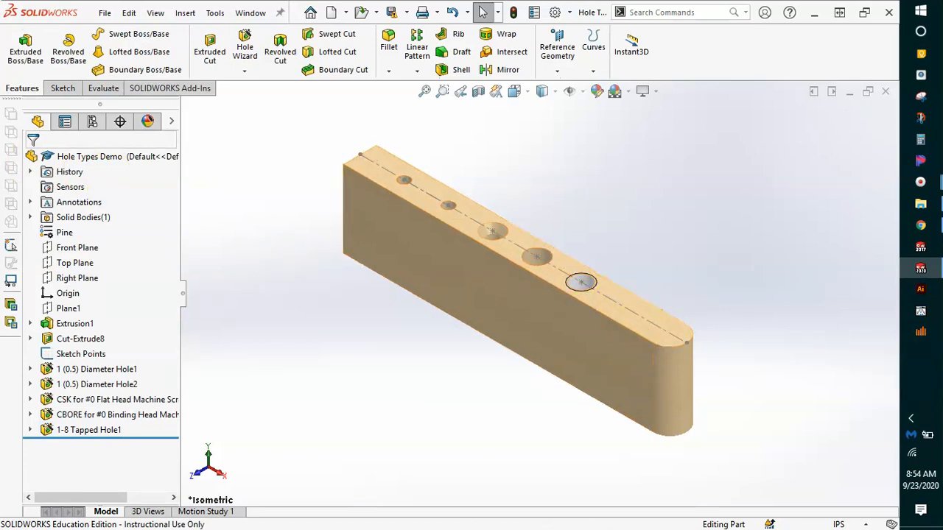
Check the Hole Types Demo slide in Chrome, and enable Shaded cosmetic threads in the part's Detailing document properties.
click(920, 225)
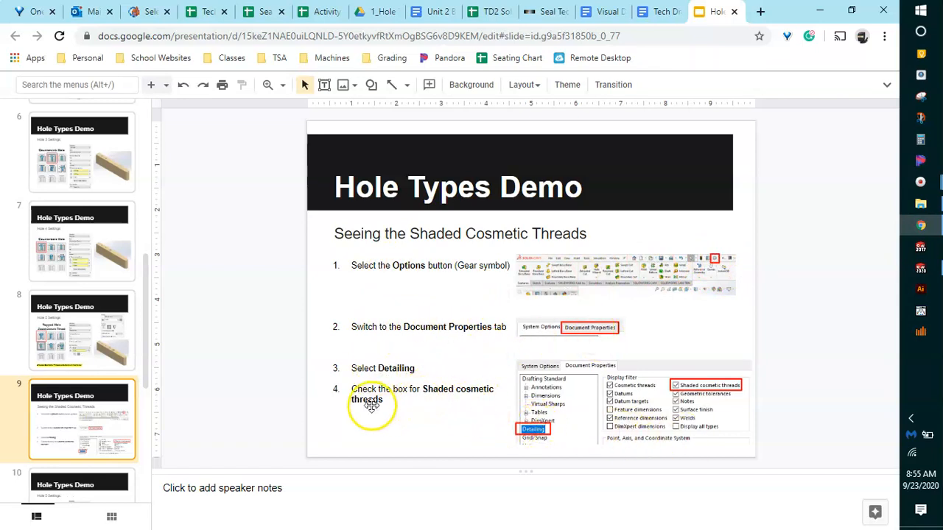
click(819, 10)
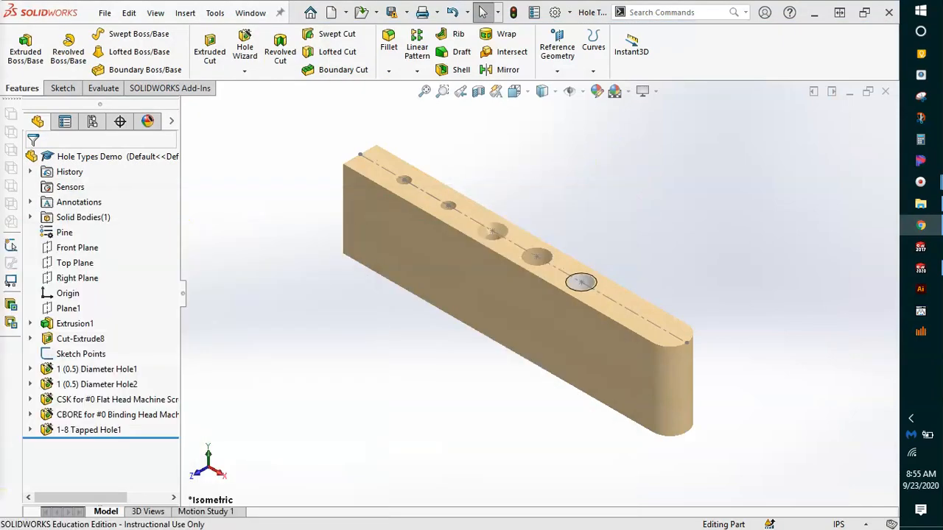
click(555, 13)
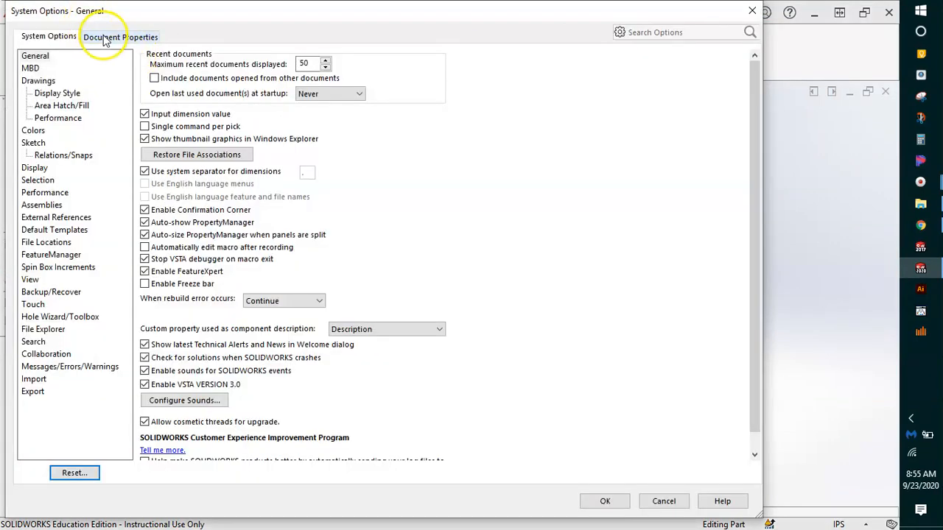
click(104, 37)
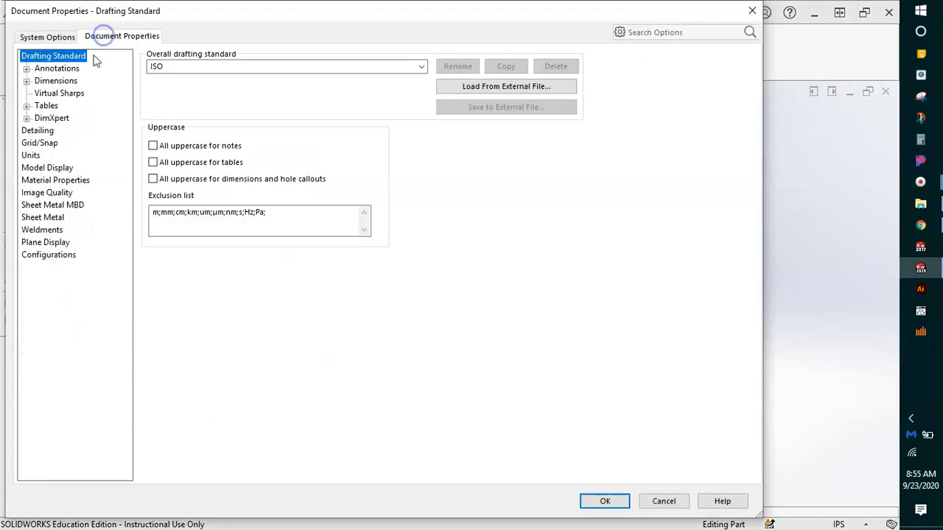
click(37, 130)
click(248, 102)
click(248, 66)
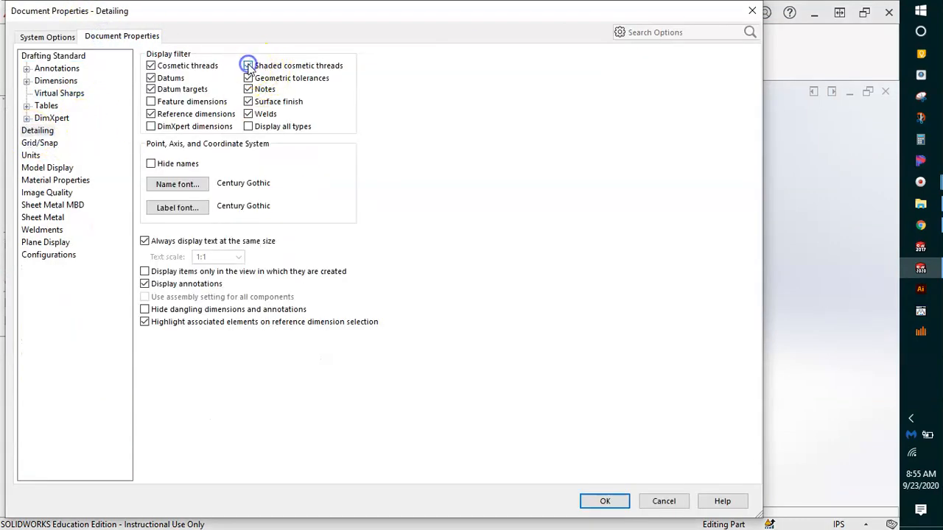
click(609, 501)
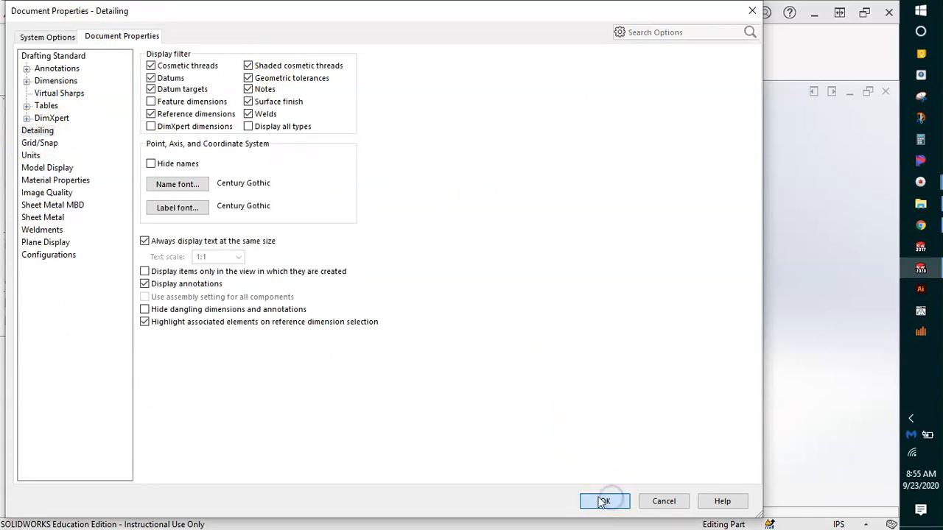
Examine the shaded threads inside the tapped hole up close and from several angles.
scroll(544, 279, down, 5)
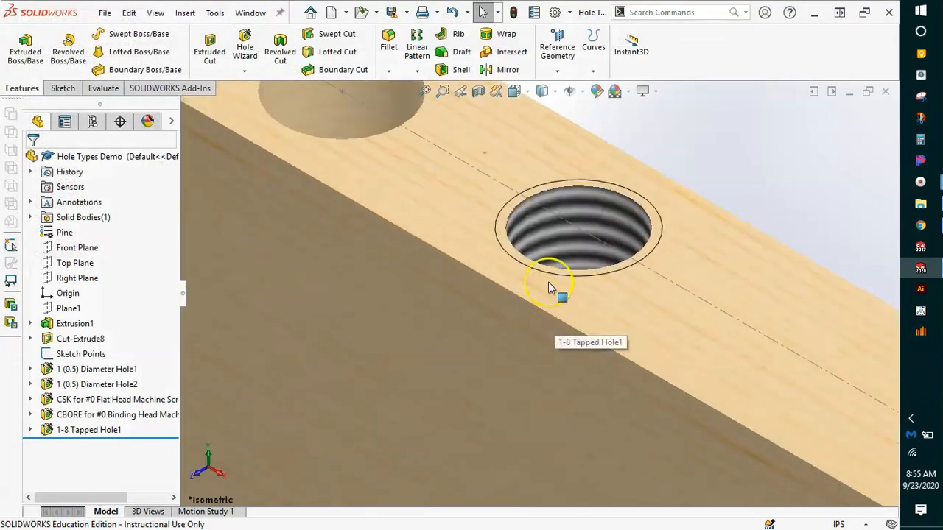
scroll(632, 210, down, 3)
middle_drag(585, 231, 546, 308)
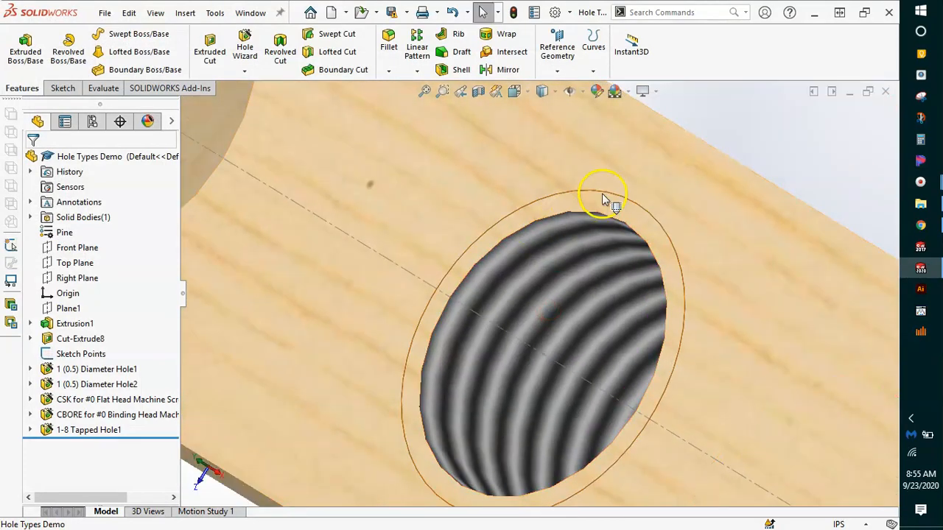
click(557, 353)
middle_drag(558, 354, 603, 282)
scroll(672, 285, up, 5)
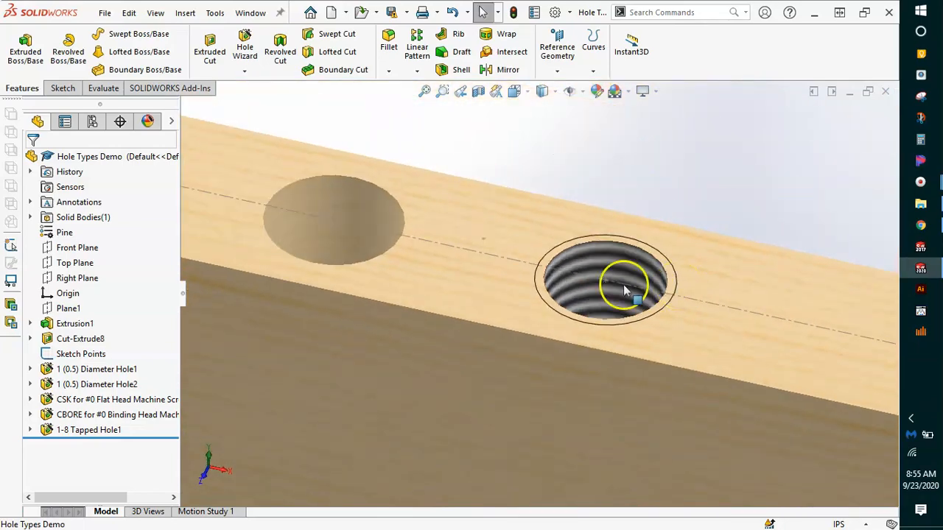
scroll(624, 291, down, 5)
middle_drag(606, 316, 556, 352)
scroll(447, 341, up, 10)
scroll(641, 352, down, 2)
middle_drag(641, 352, 484, 269)
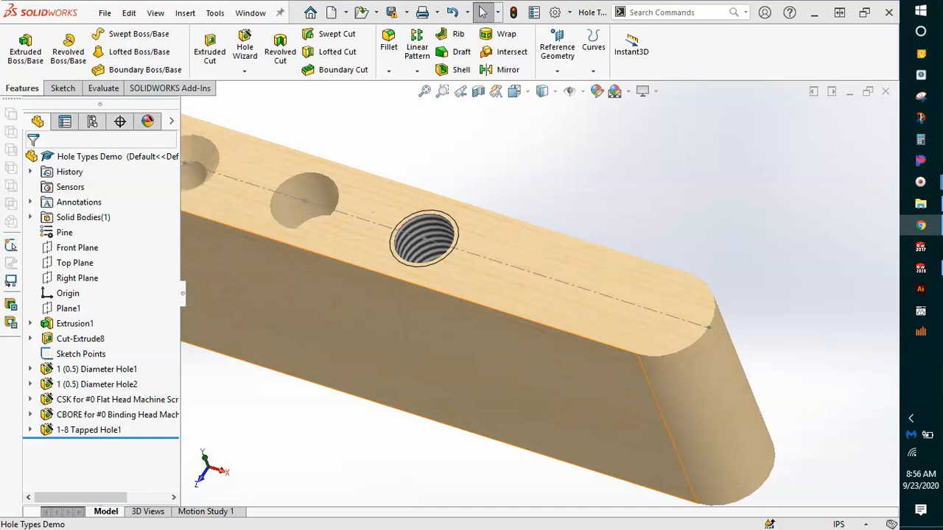
Start a plain Hole Wizard hole with custom sizing, a 180° bottom angle and a blind depth of 1.5 in.
key(alt+Tab)
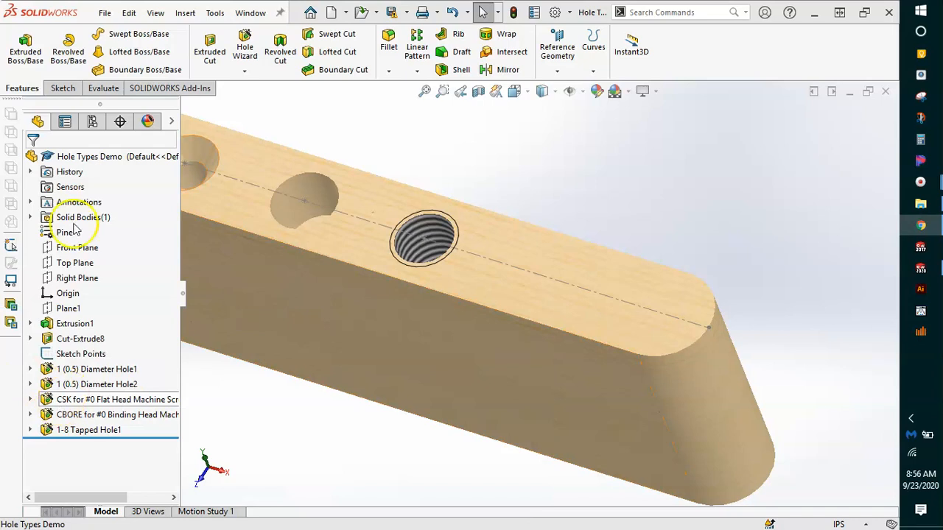
click(243, 52)
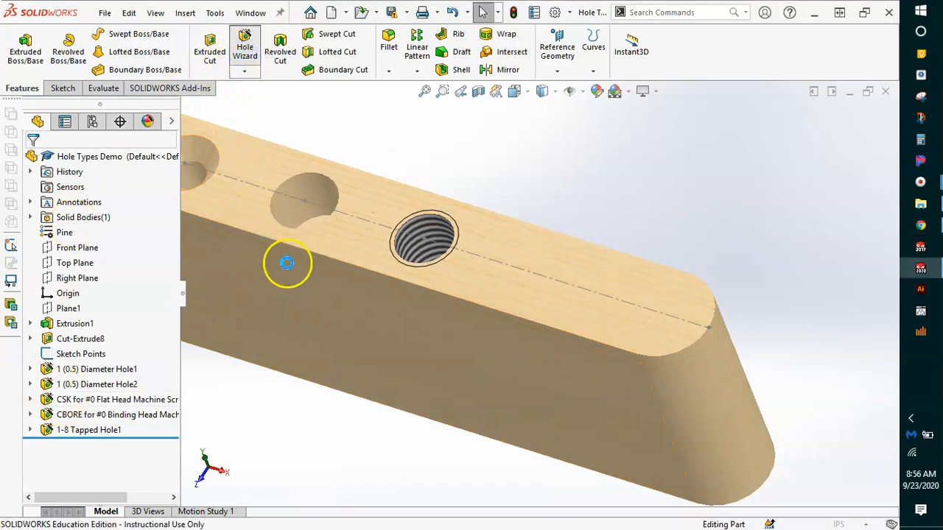
click(121, 303)
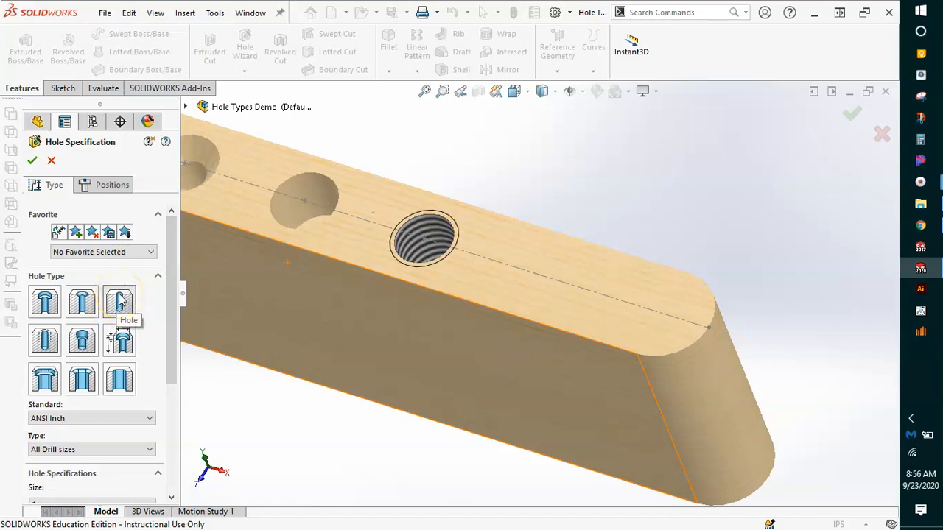
drag(175, 249, 182, 343)
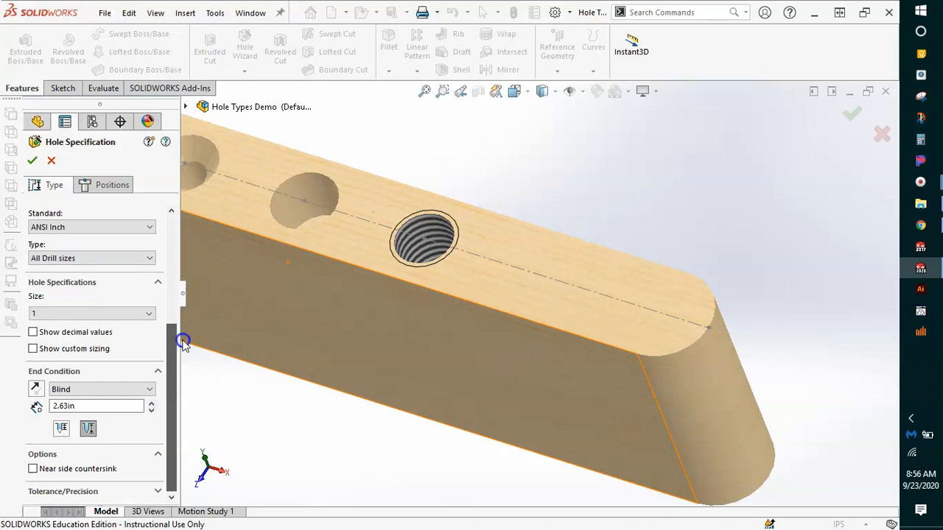
click(79, 354)
drag(178, 316, 176, 354)
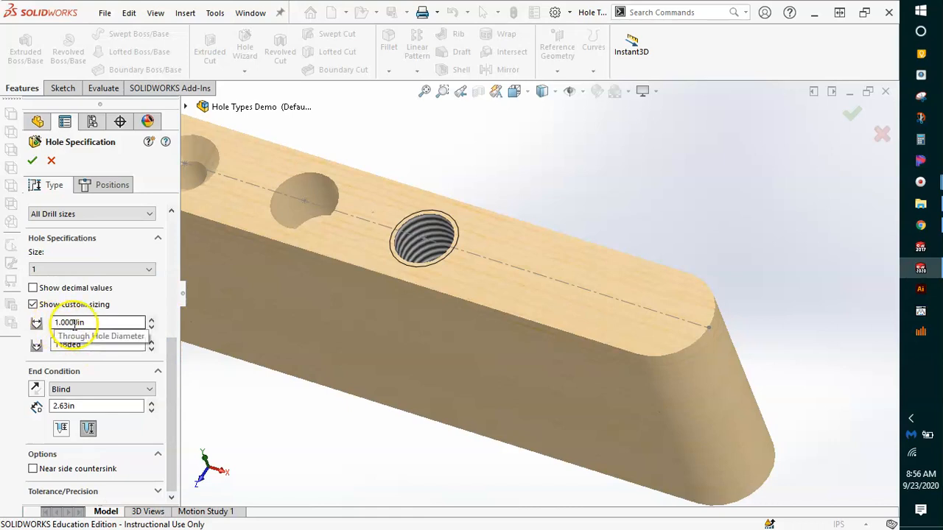
click(57, 345)
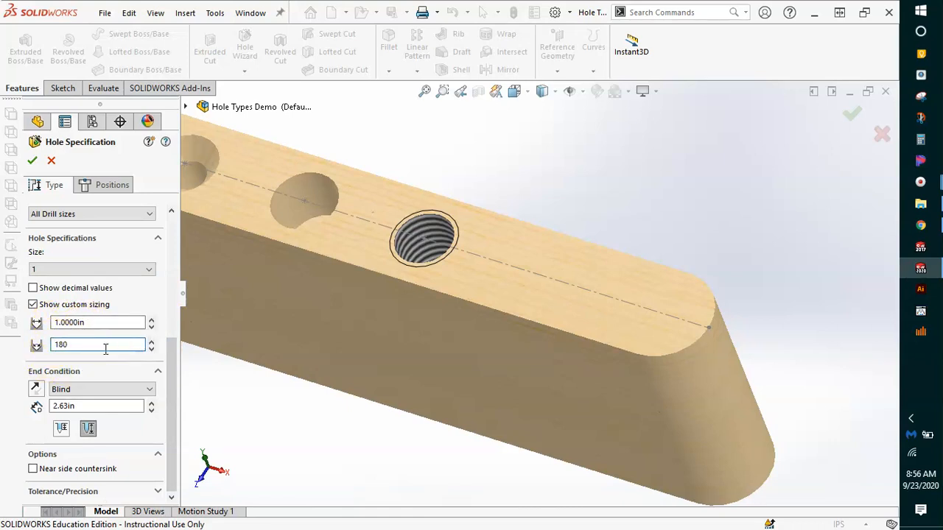
key(Tab)
key(Tab)
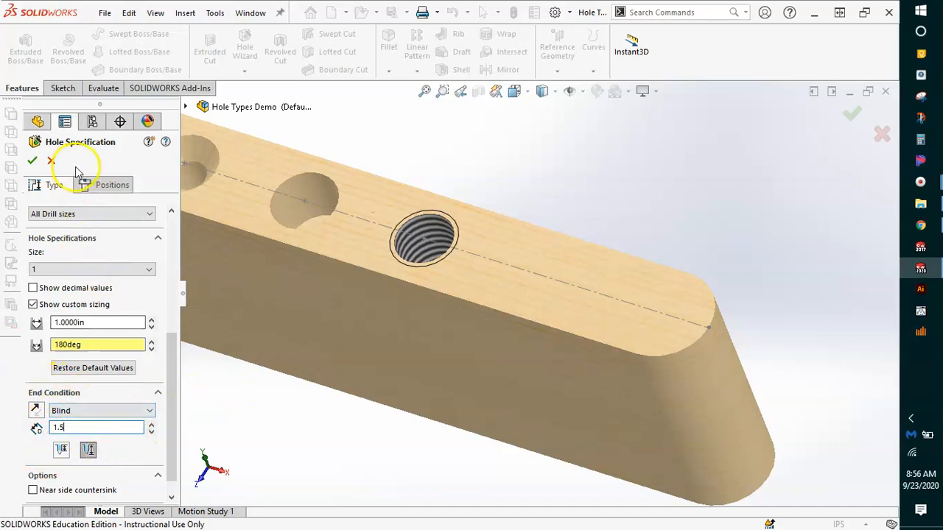
Place two of these blind holes with a 3D sketch on the centerline between the tapped hole and the rounded end.
click(108, 185)
click(96, 306)
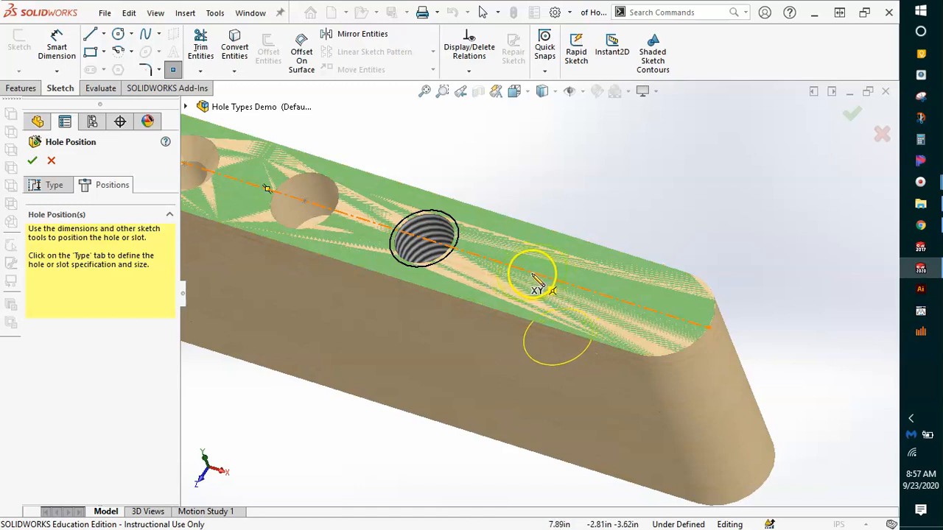
click(528, 274)
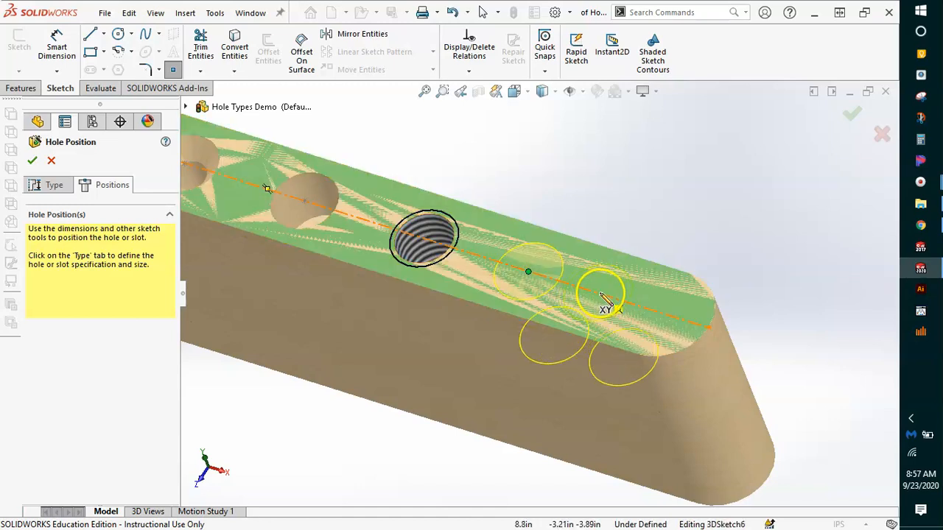
click(638, 306)
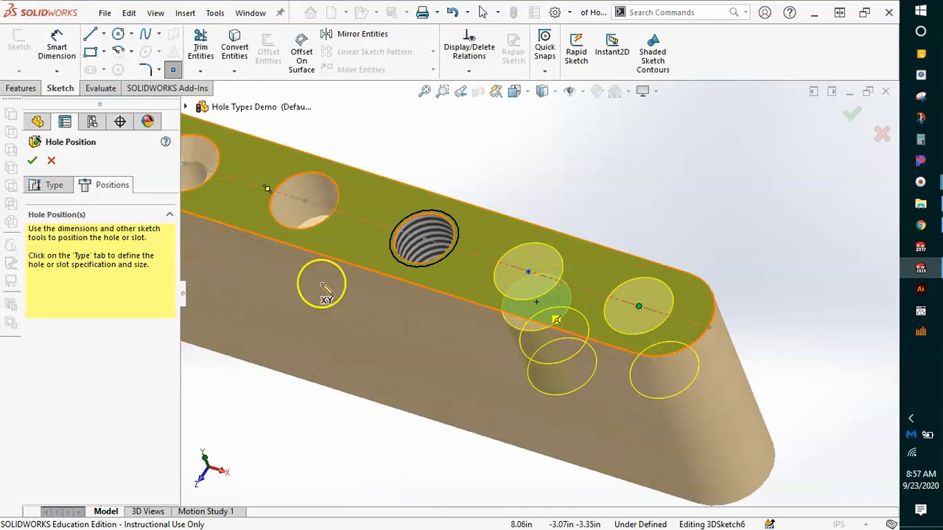
click(33, 163)
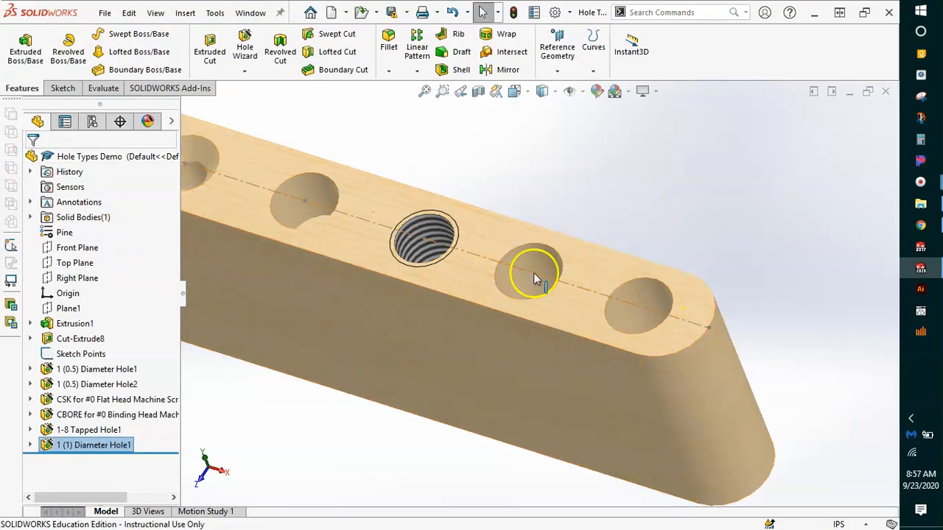
Expand the new 1 in blind hole and the tapped hole in the feature tree and compare their 3D sketches.
click(31, 446)
mouse_move(74, 469)
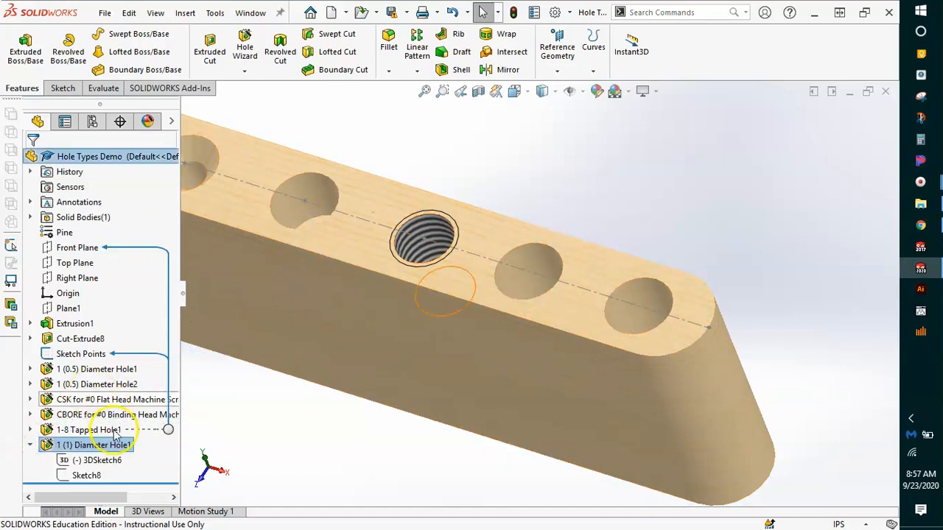
click(85, 461)
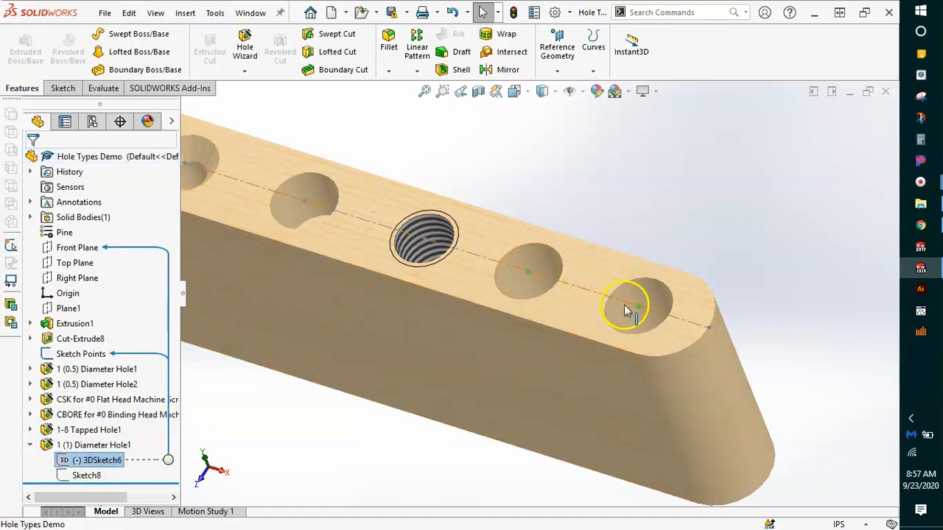
click(31, 430)
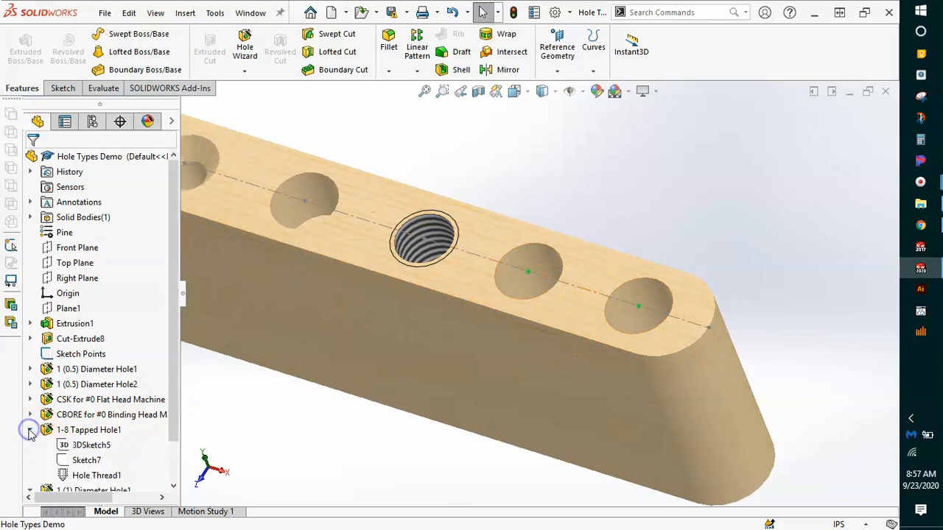
scroll(89, 432, down, 1)
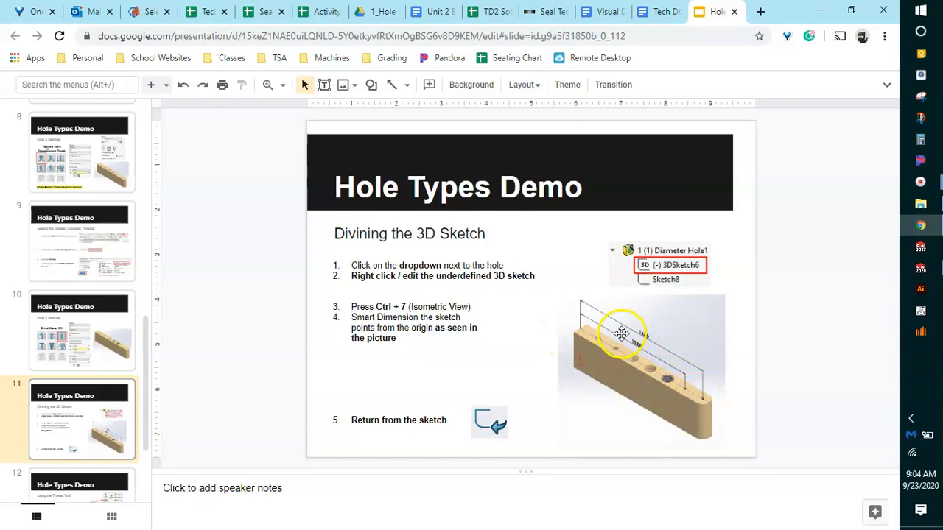
Switch back to SOLIDWORKS and open the 1 in blind holes' under-defined 3D sketch for editing in isometric view.
drag(782, 3, 1, 254)
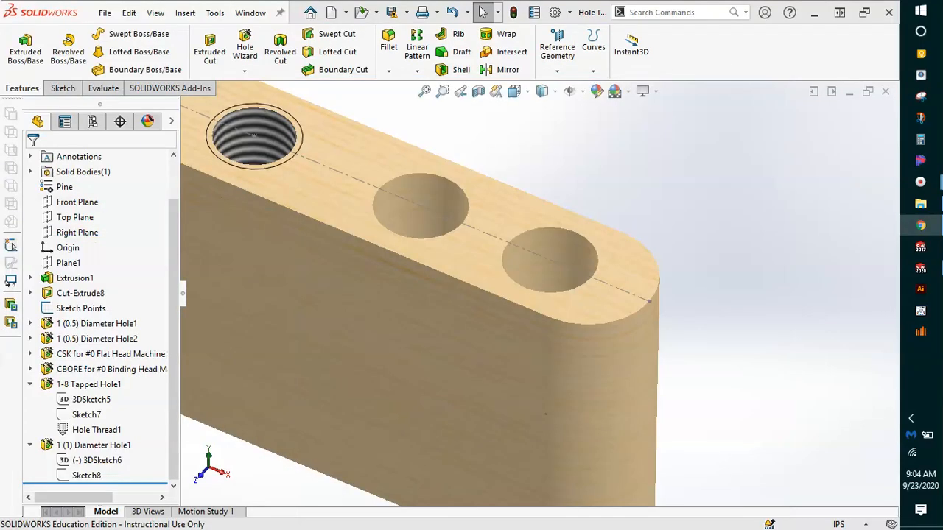
right_click(92, 460)
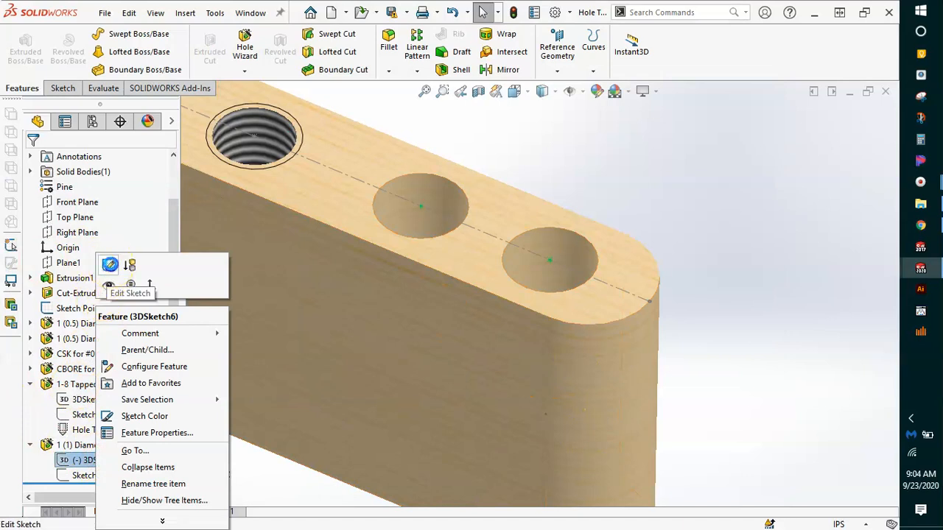
click(107, 272)
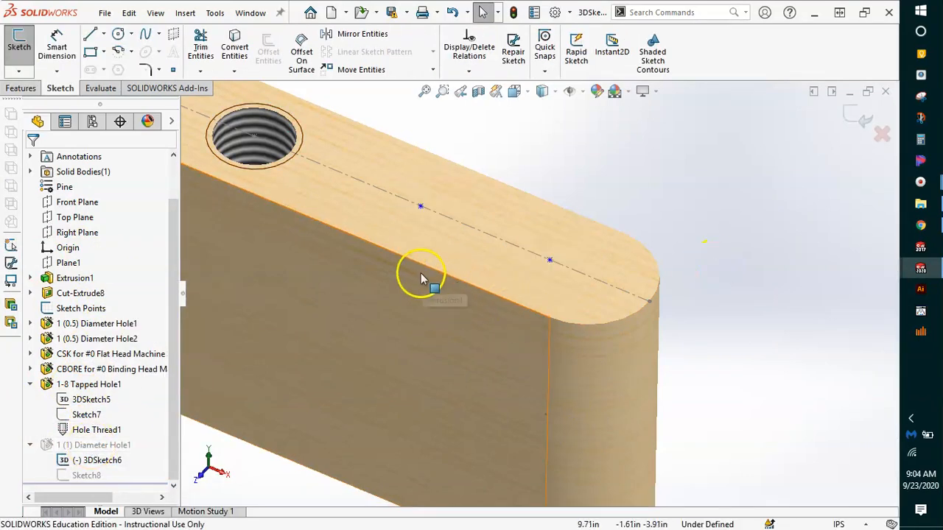
scroll(383, 263, up, 5)
key(ctrl+7)
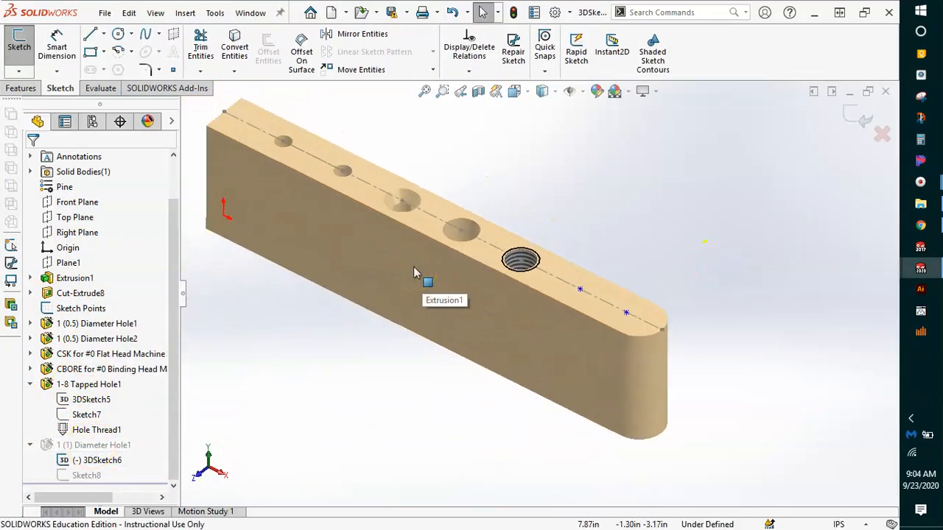
Dimension the hole point nearest the tapped hole 12 in from the centerline's starting point at the block's square end.
click(53, 52)
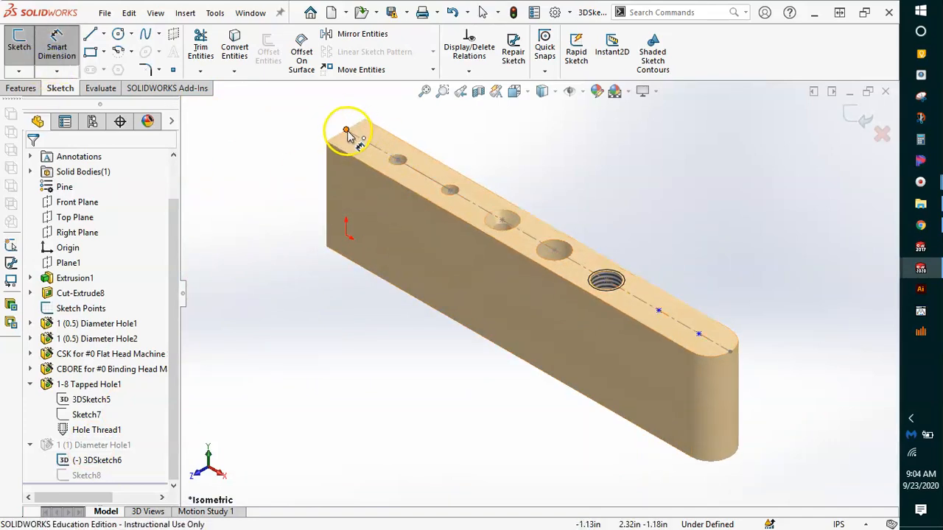
click(347, 132)
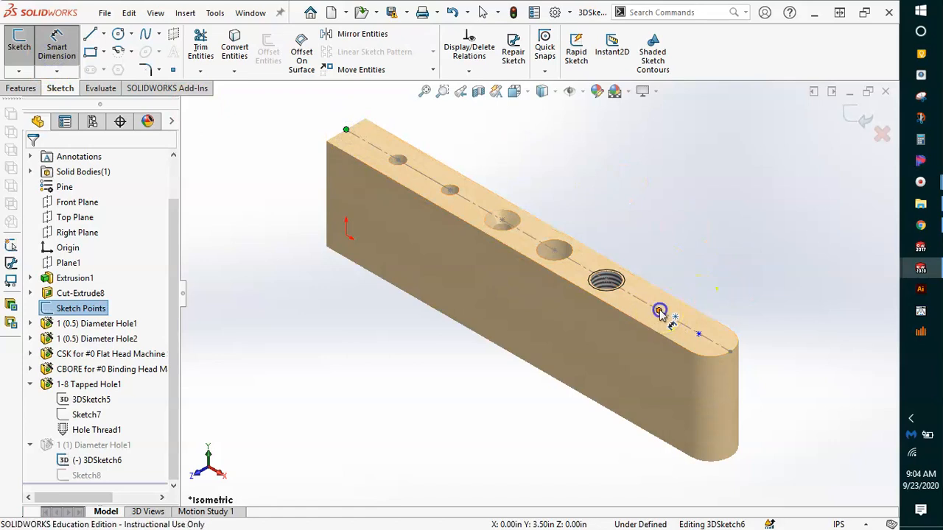
click(658, 311)
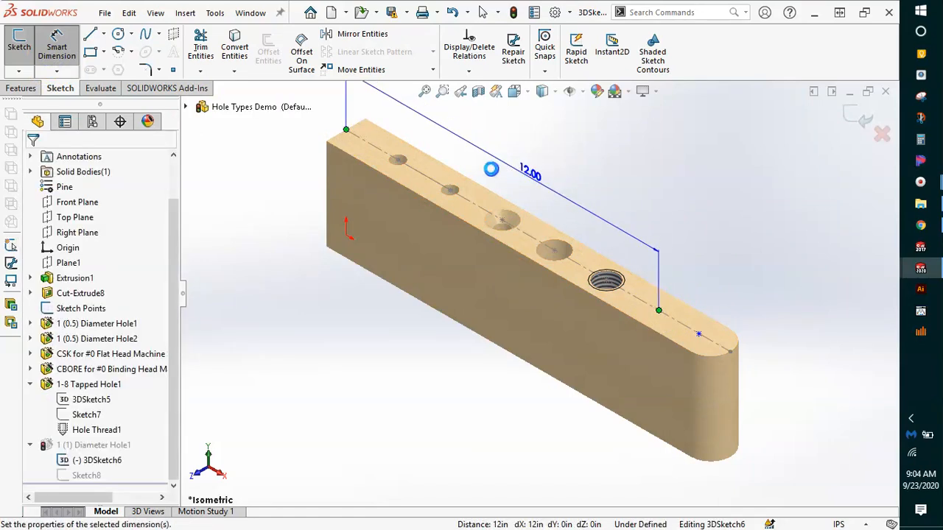
click(490, 169)
text(1)
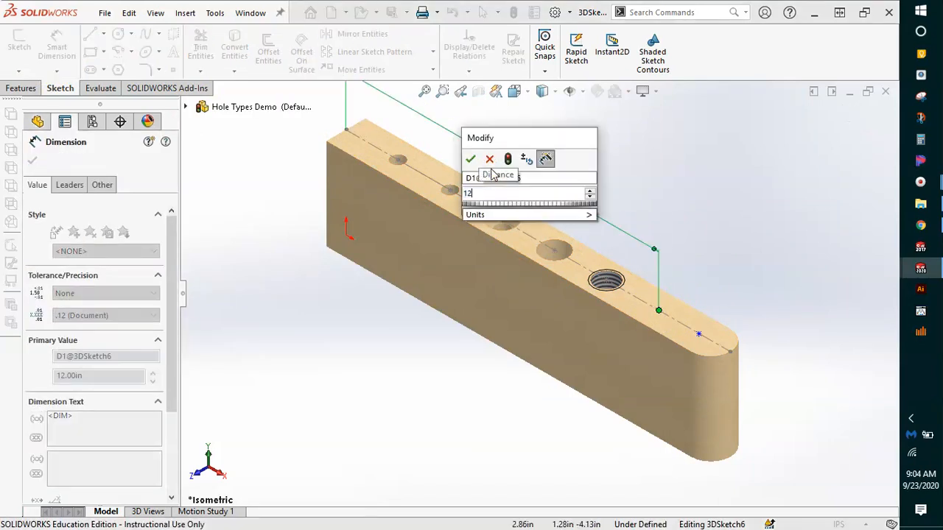
text(2)
key(Return)
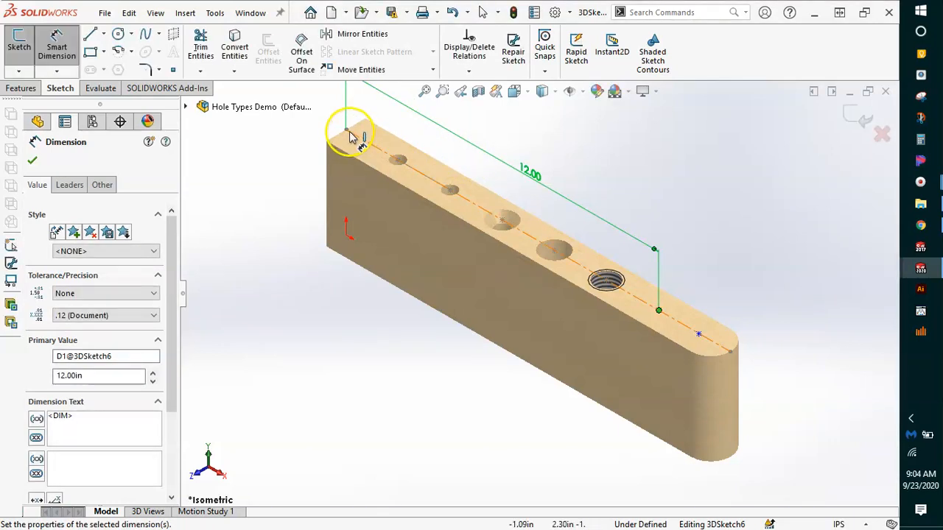
Dimension the hole point nearest the rounded end 14 in from the centerline's starting point and exit the 3D sketch.
click(350, 137)
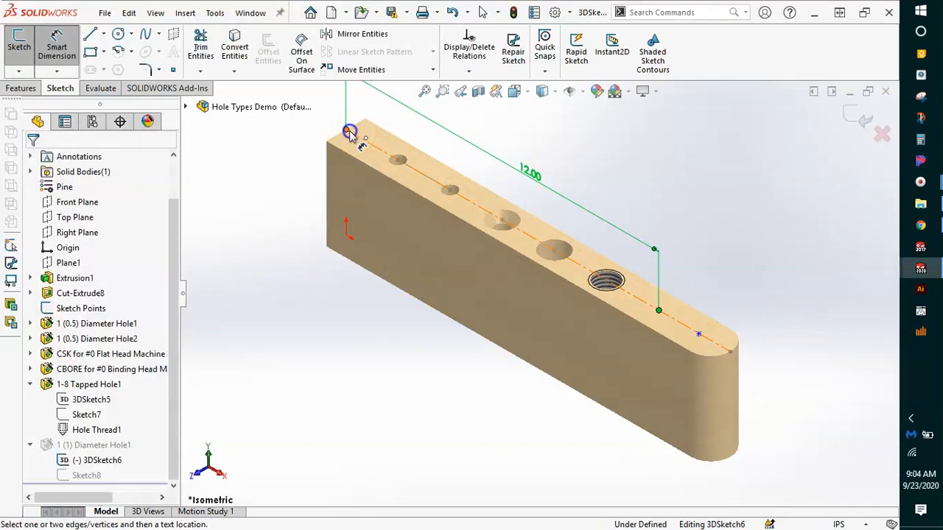
click(700, 336)
click(582, 146)
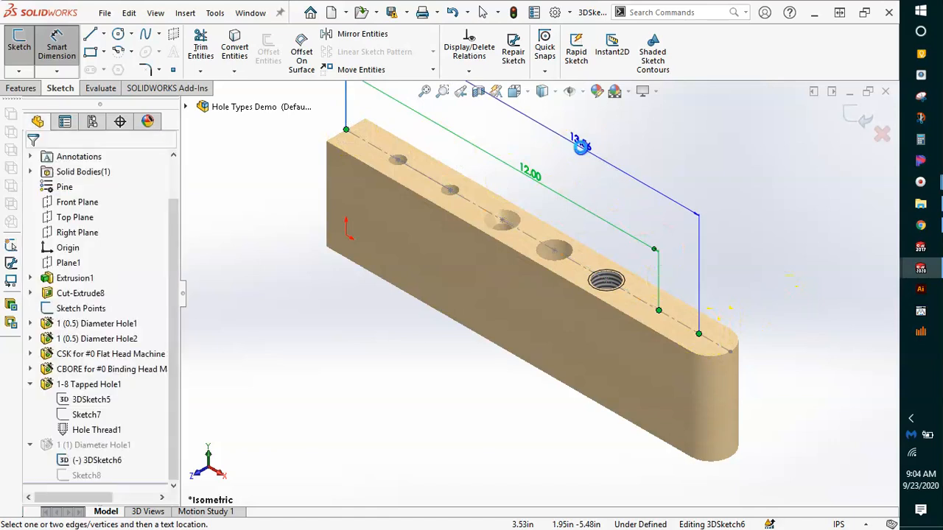
text(14)
key(Return)
click(643, 145)
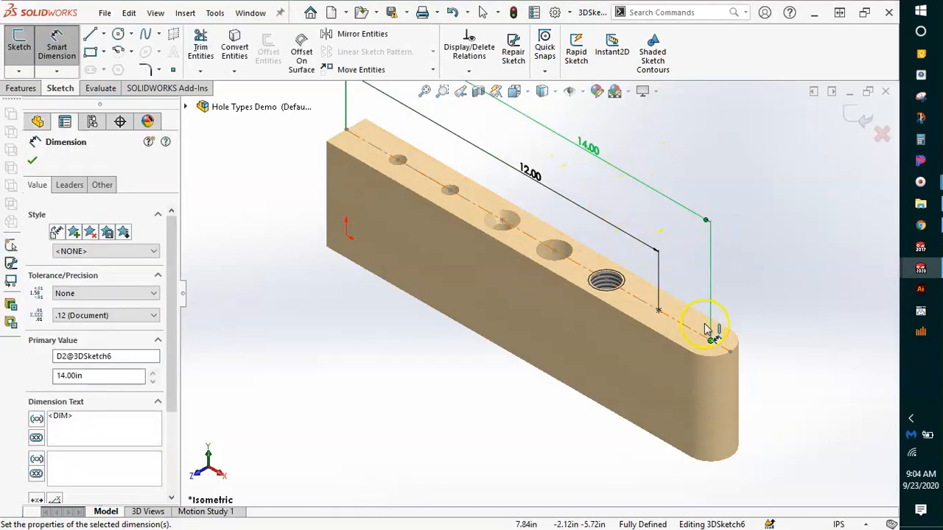
click(841, 122)
click(851, 118)
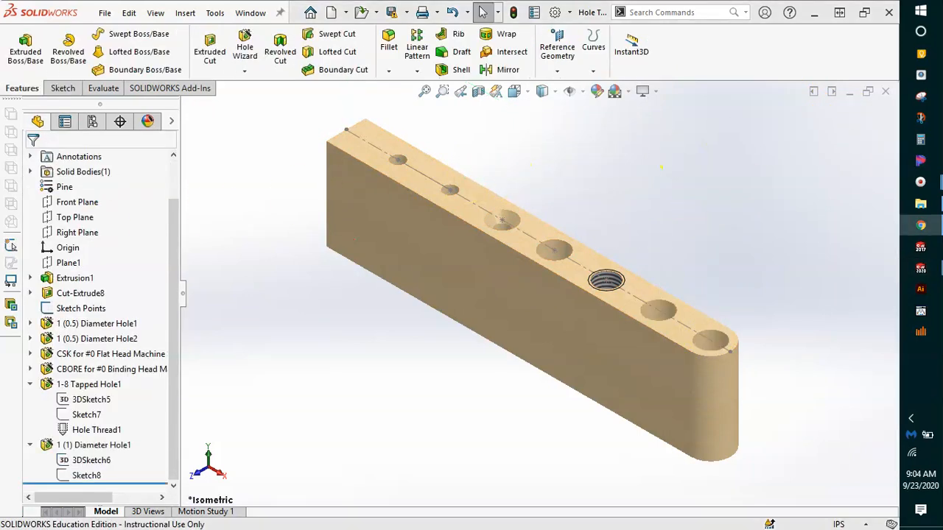
Review the Thread tool slide in the browser and, back in SOLIDWORKS, compare the bottoms of the last two holes with the earlier blind hole.
click(920, 225)
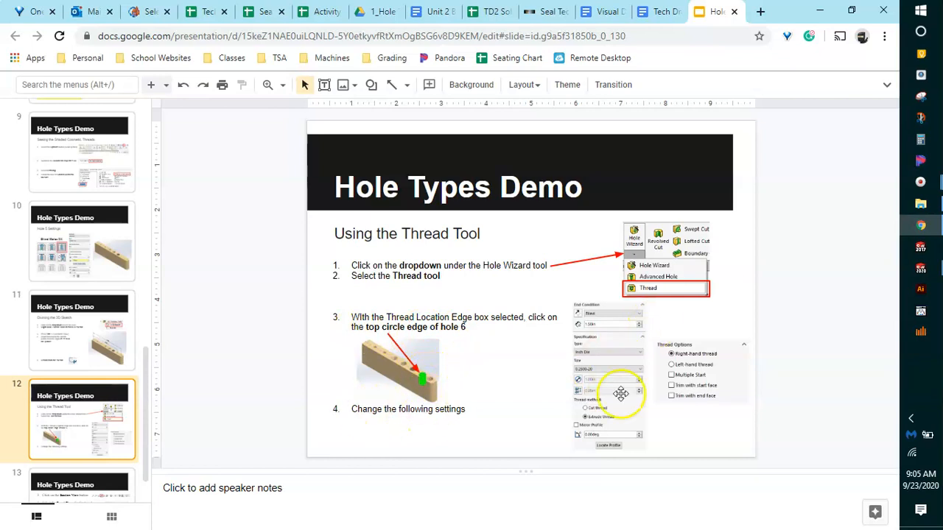
click(818, 10)
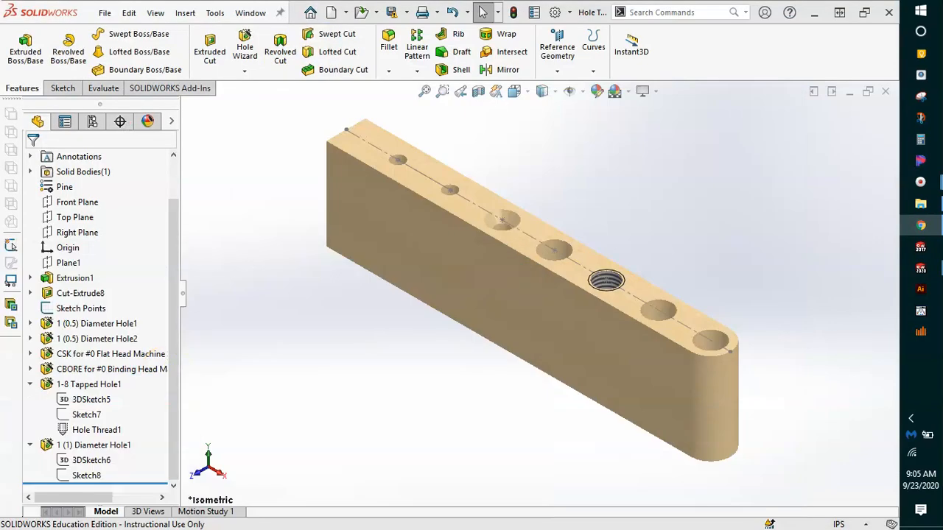
mouse_move(690, 311)
middle_down()
mouse_move(695, 319)
mouse_move(658, 320)
mouse_move(680, 385)
mouse_move(686, 317)
middle_up()
scroll(668, 355, down, 5)
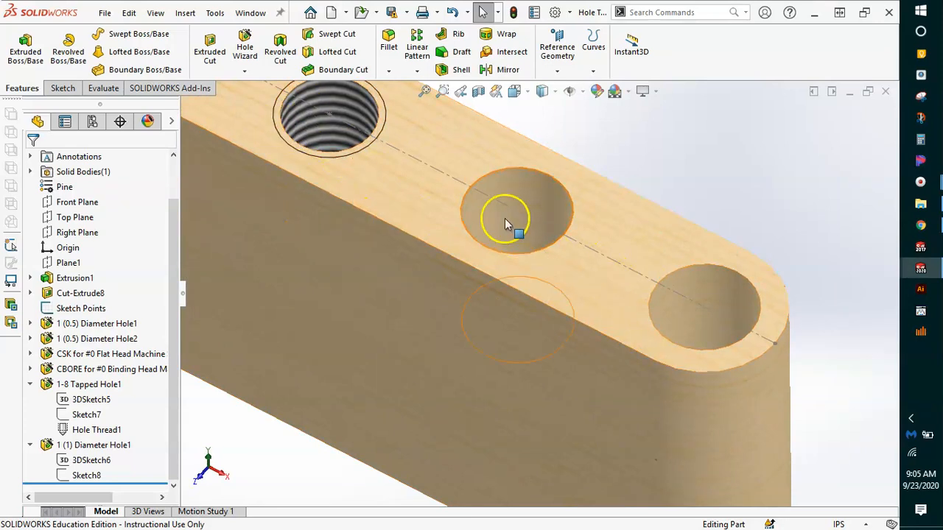
middle_drag(708, 329, 694, 421)
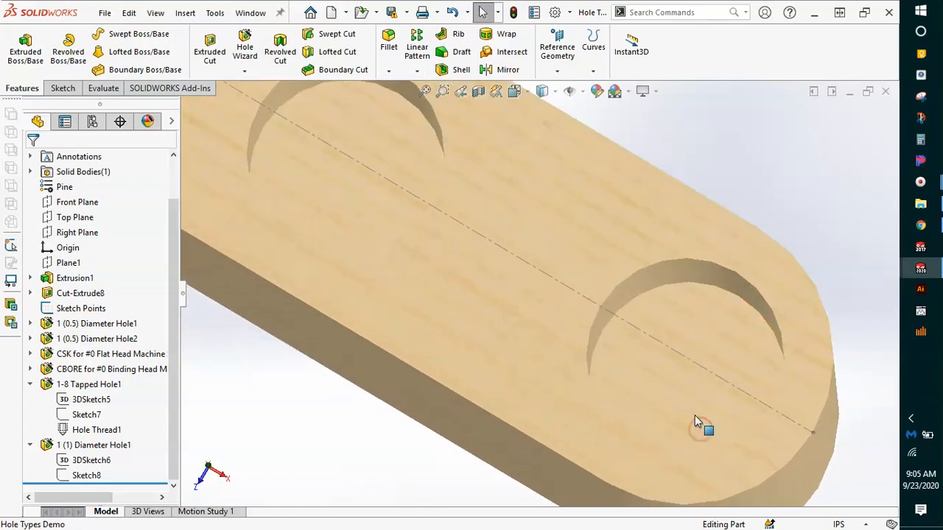
scroll(673, 388, up, 6)
scroll(246, 131, up, 2)
scroll(246, 131, down, 8)
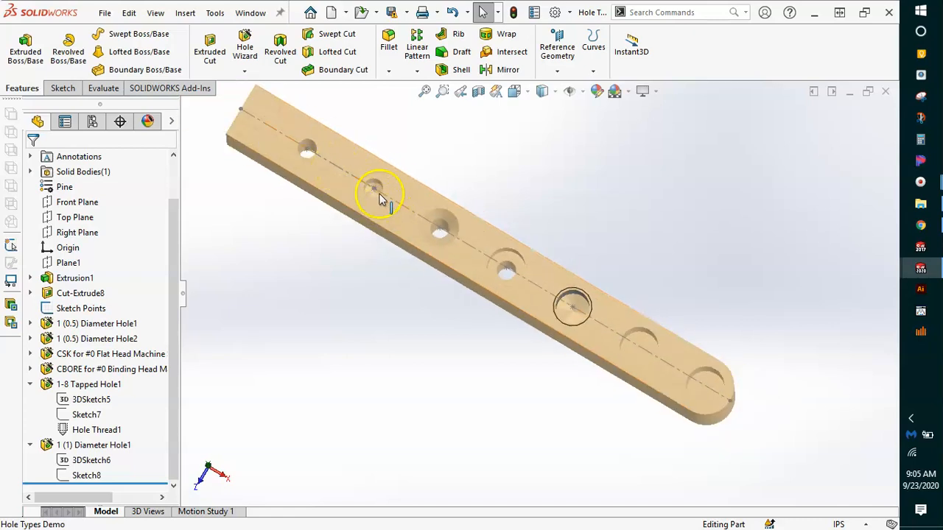
scroll(488, 262, down, 6)
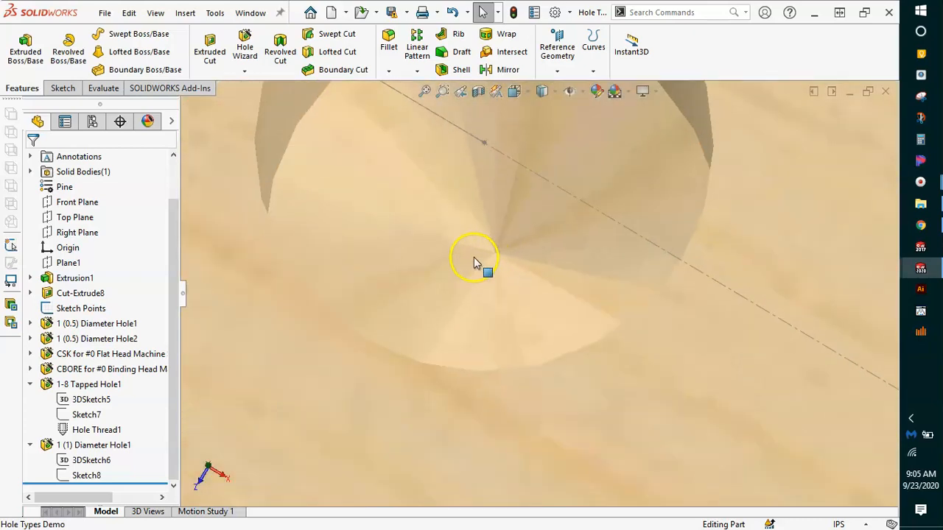
scroll(477, 269, up, 3)
scroll(478, 270, up, 5)
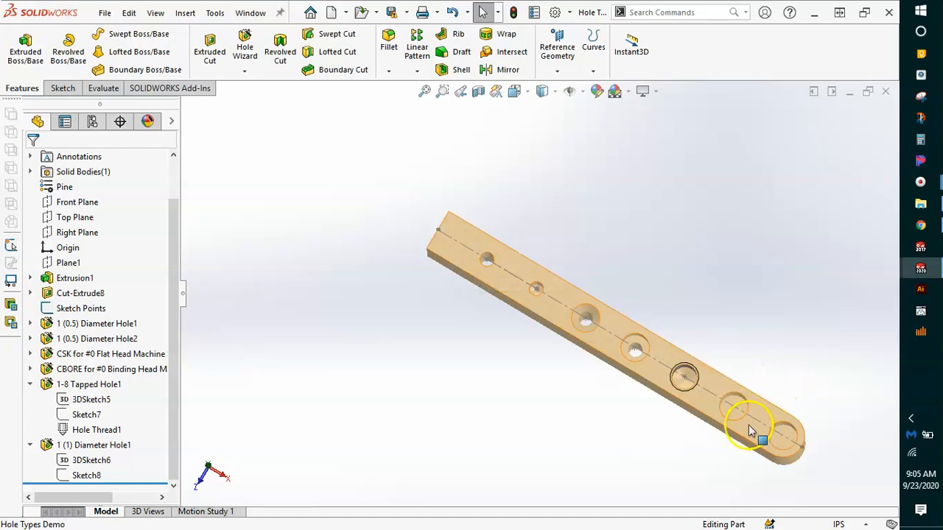
scroll(748, 425, down, 4)
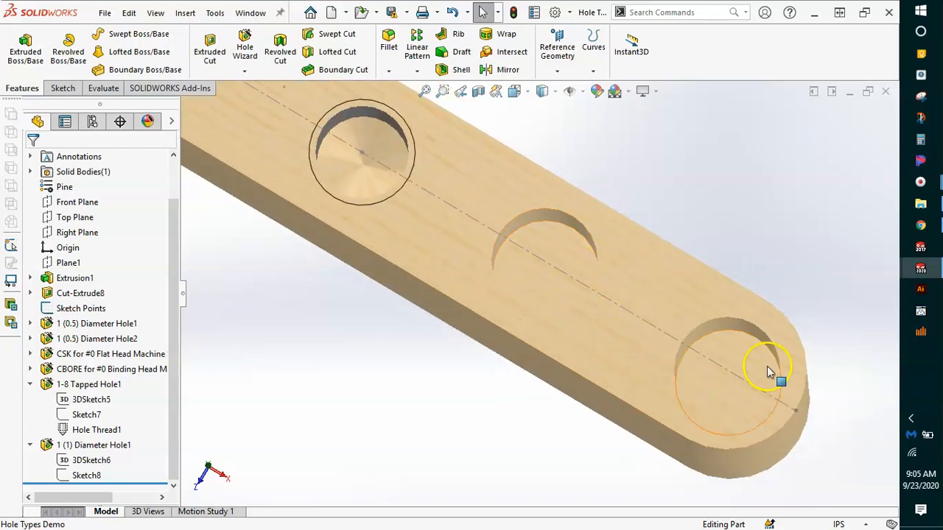
middle_drag(524, 287, 596, 204)
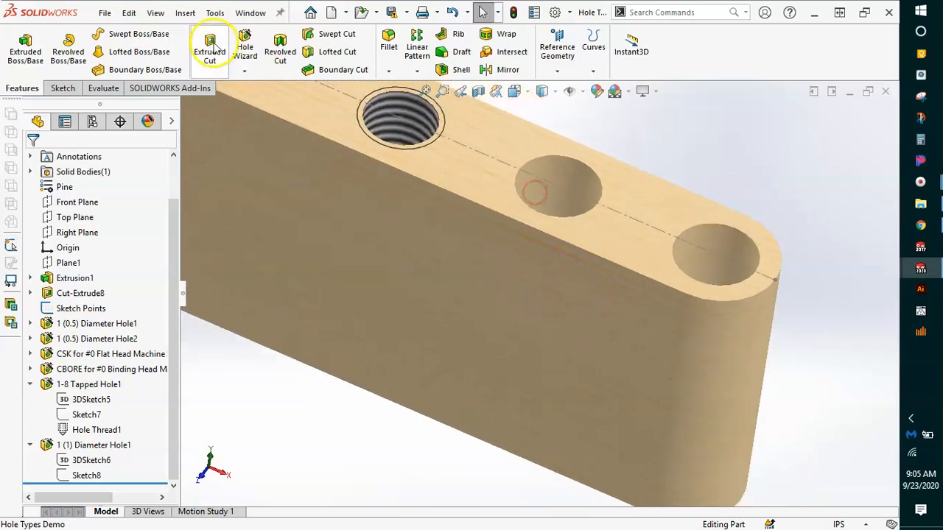
Add a right-hand extruded thread, Inch Die 0.2500-20 and 1.5 in blind, on the top edge of the hole beside the tapped hole.
click(244, 70)
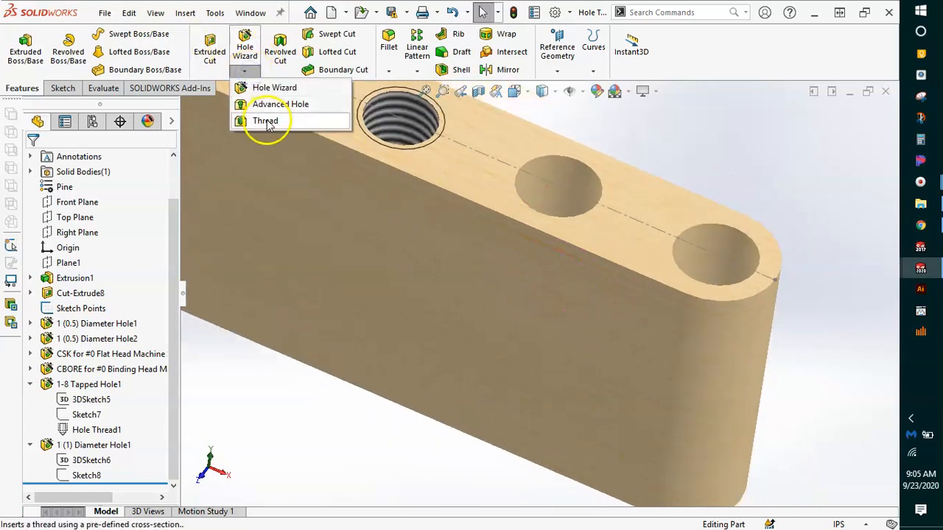
click(266, 121)
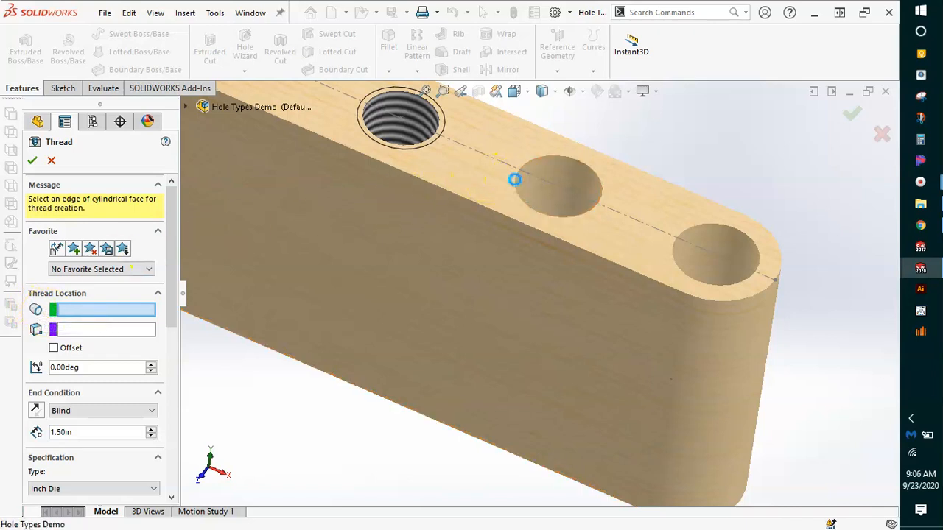
click(516, 180)
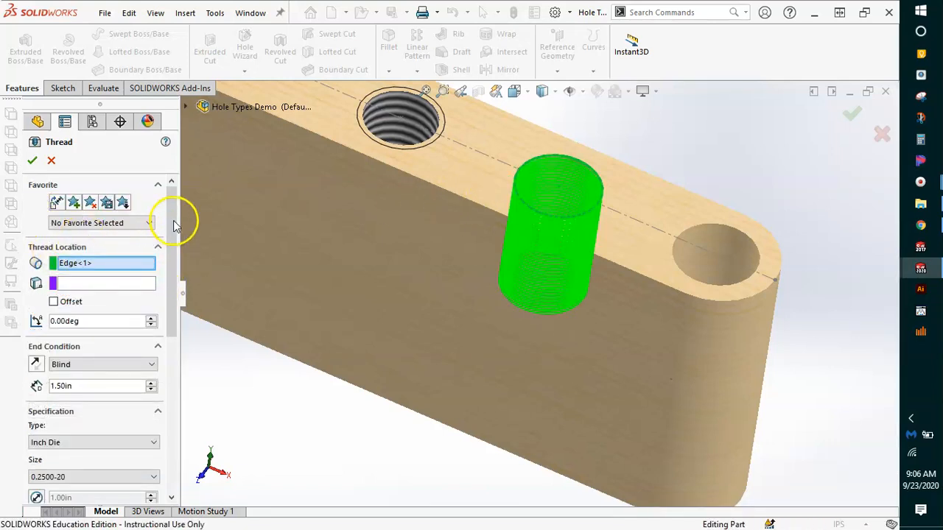
drag(173, 220, 155, 261)
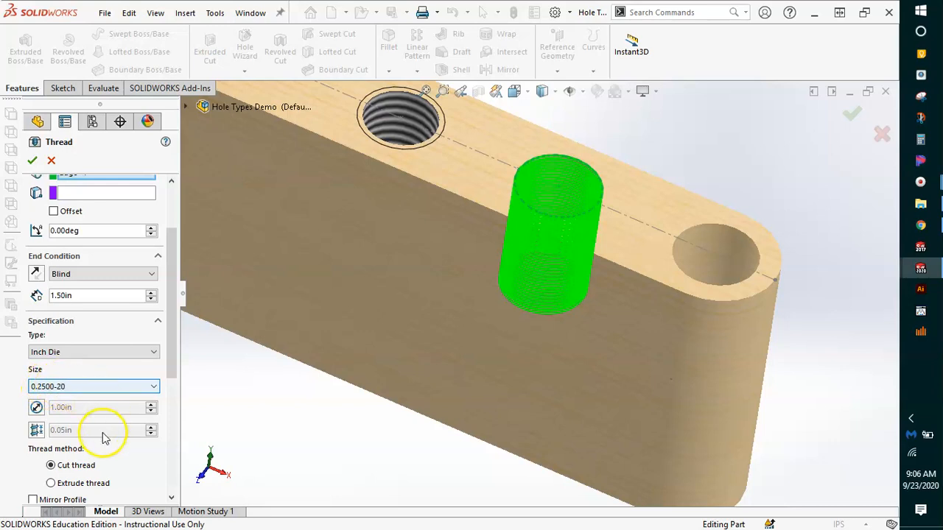
drag(172, 340, 191, 434)
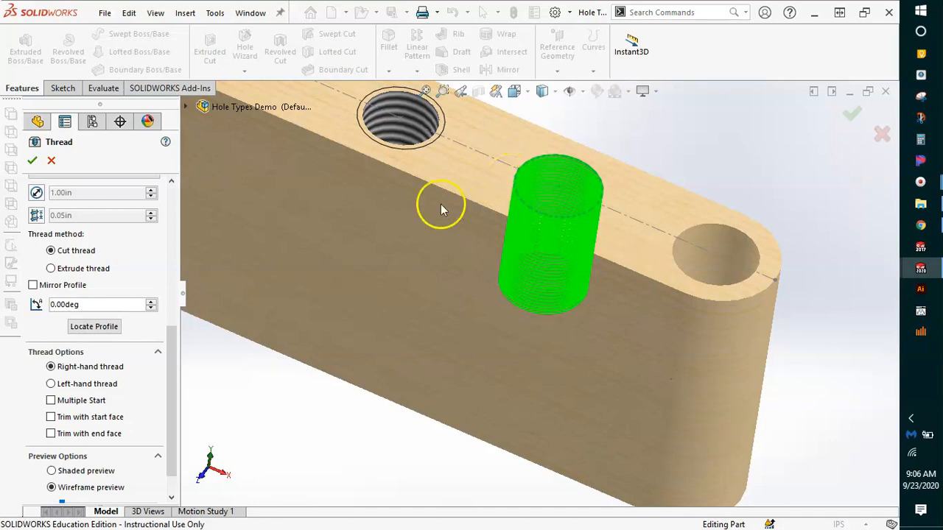
click(94, 271)
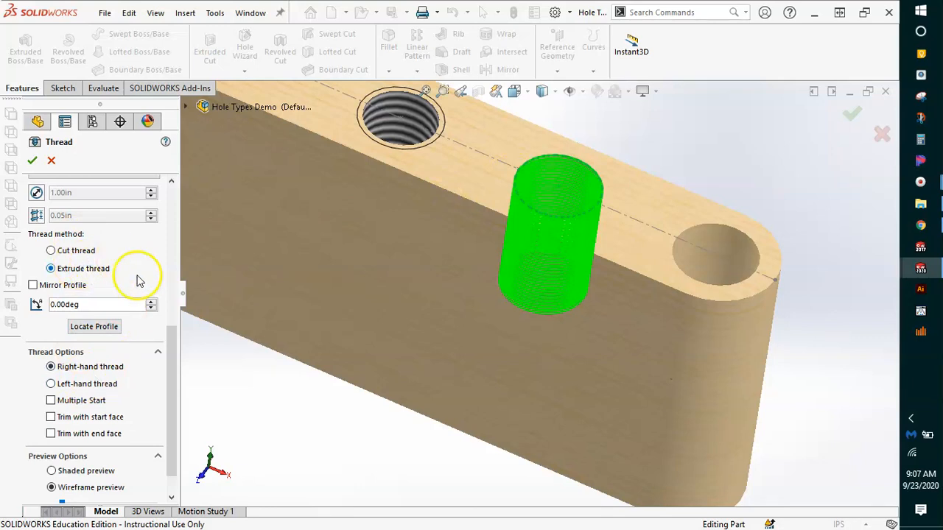
drag(172, 328, 174, 376)
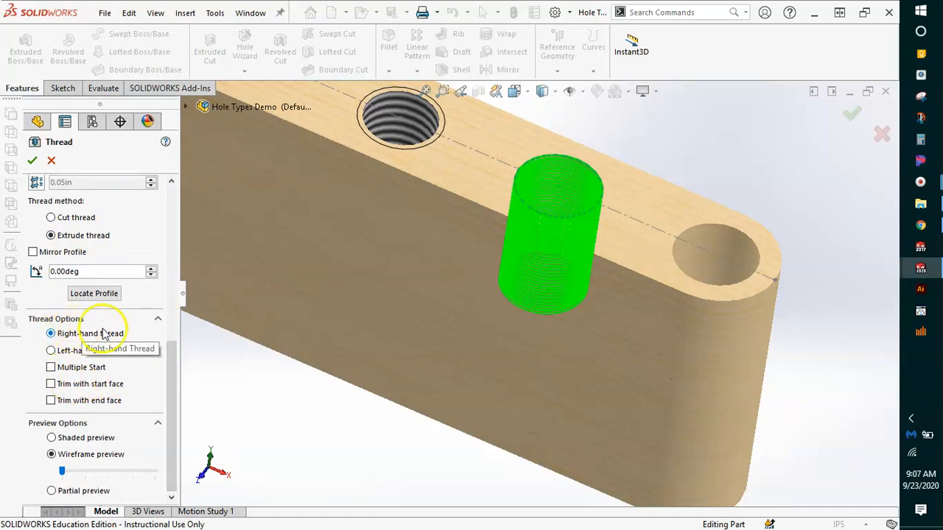
click(33, 161)
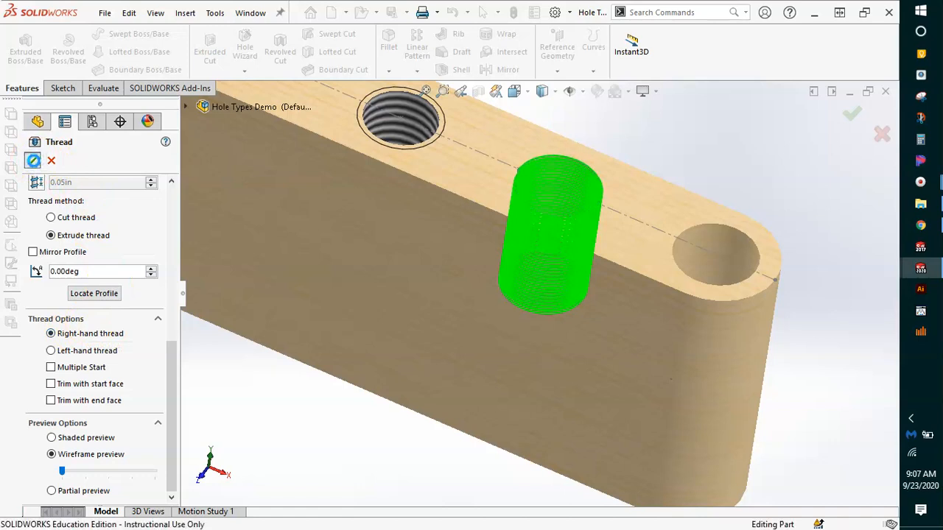
Examine the modeled thread inside the sixth hole up close from several angles and compare it with the tapped hole's cosmetic threads.
scroll(549, 201, down, 3)
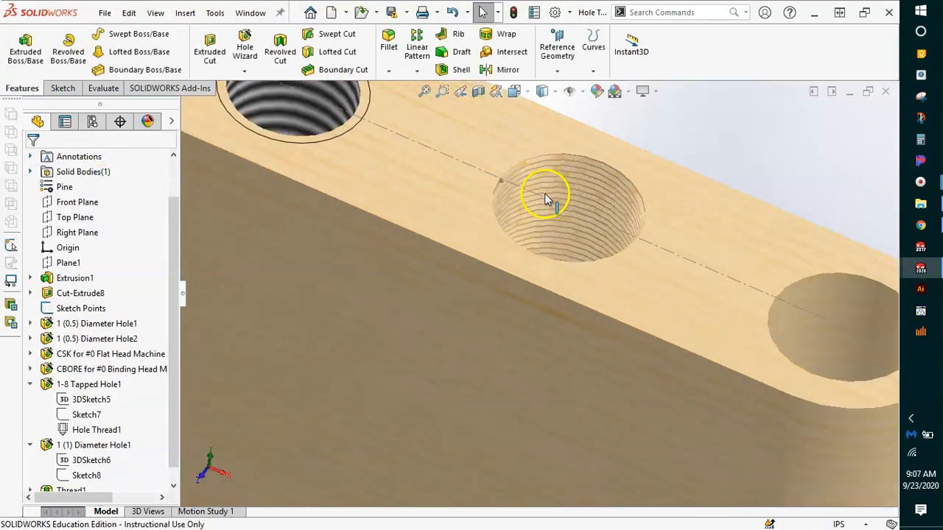
scroll(545, 198, down, 5)
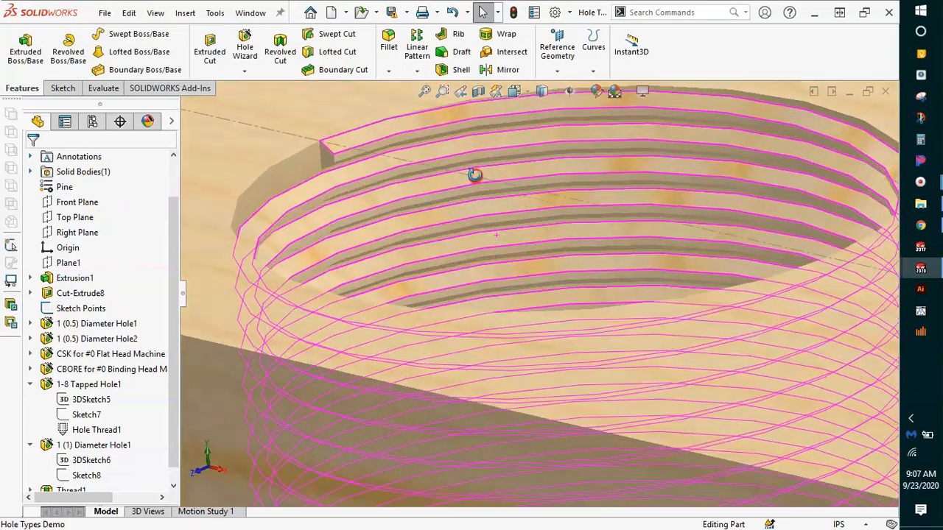
middle_drag(474, 175, 494, 186)
middle_drag(522, 234, 457, 261)
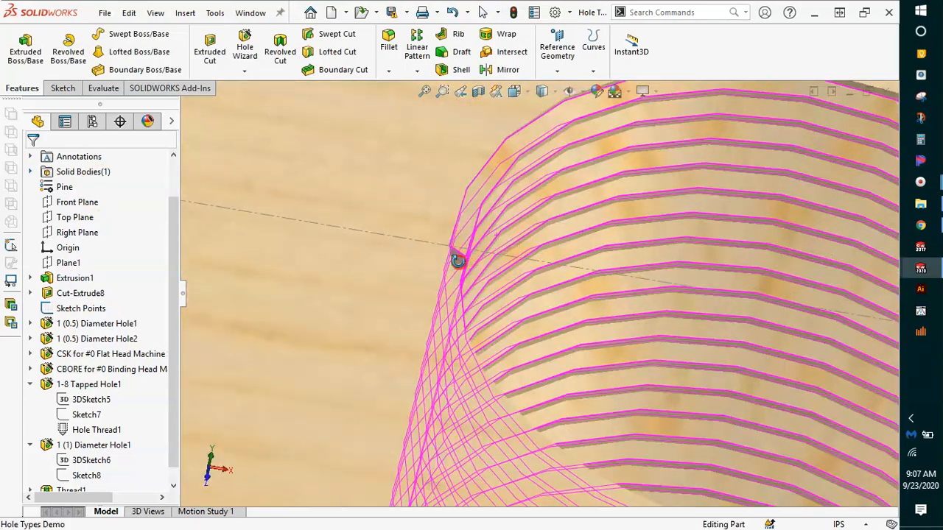
scroll(427, 267, up, 3)
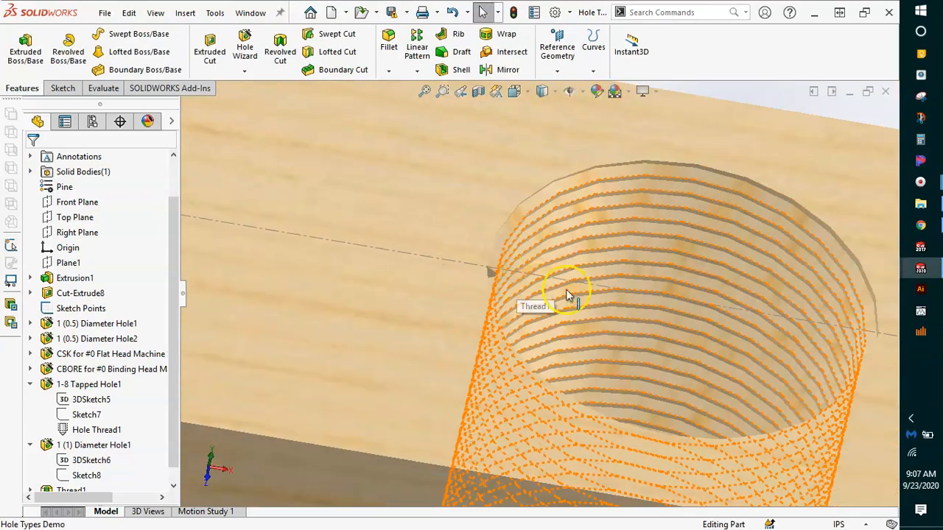
scroll(578, 297, up, 4)
middle_drag(593, 300, 598, 324)
middle_drag(586, 366, 543, 337)
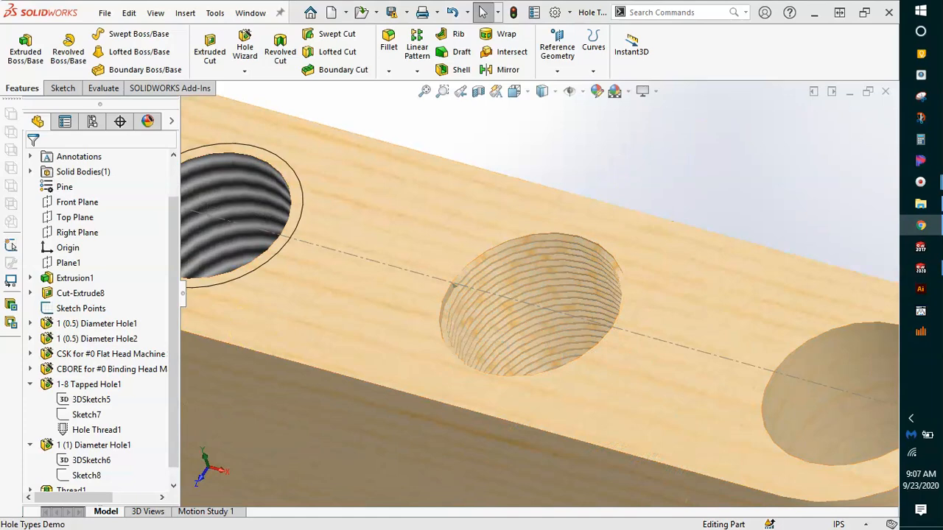
Review the Section View slide in the browser and return to the whole block in SOLIDWORKS.
click(919, 225)
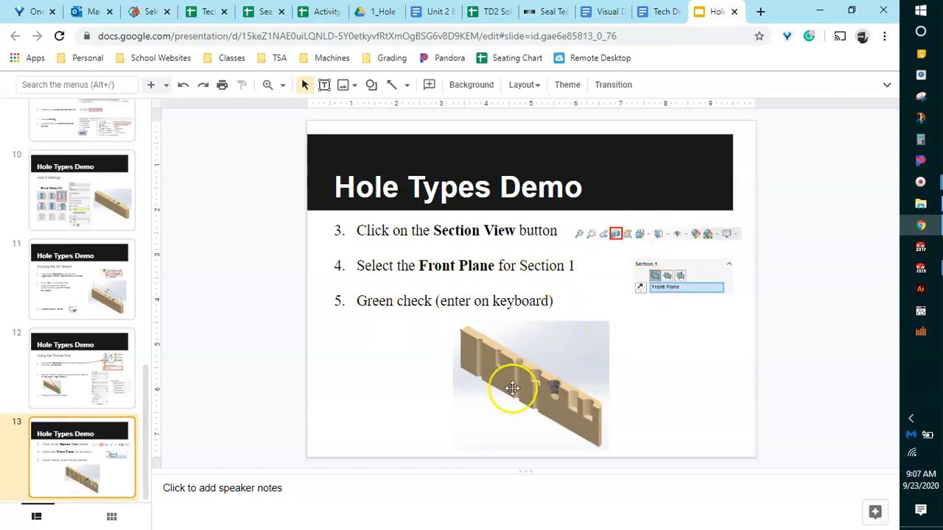
click(819, 11)
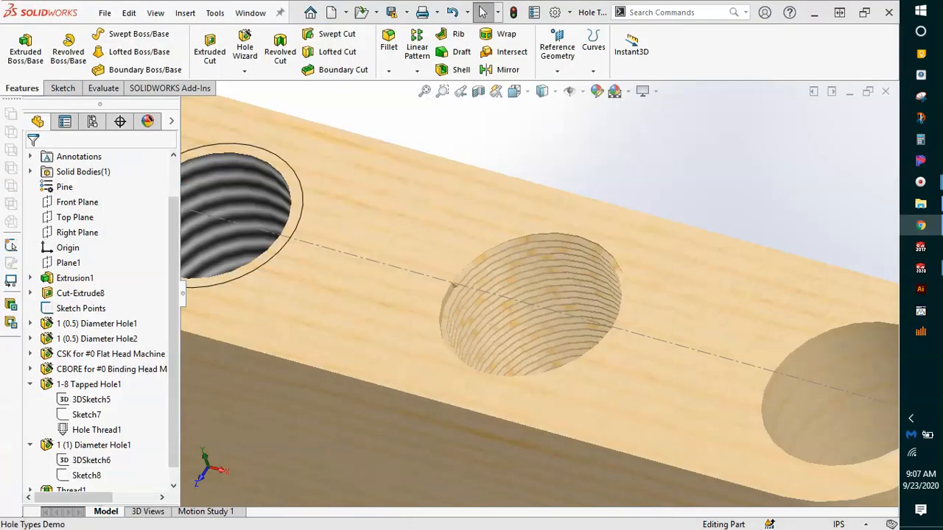
scroll(457, 295, down, 3)
scroll(413, 355, up, 2)
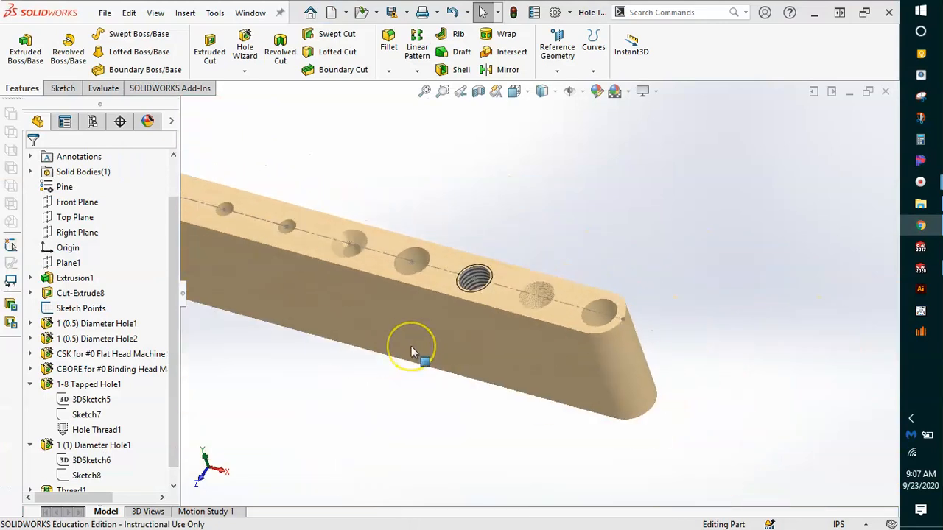
Set the isometric orientation and apply a planar section view through the block on the Front Plane.
click(552, 220)
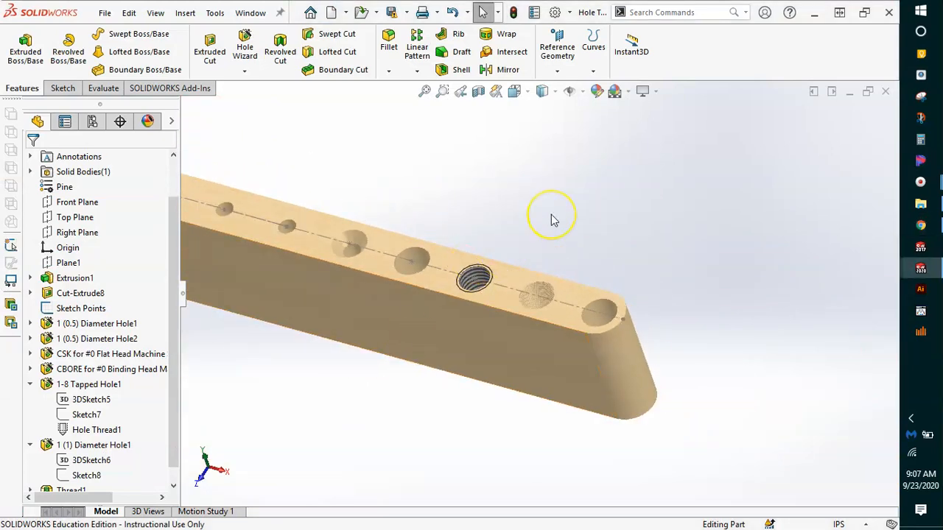
key(ctrl+7)
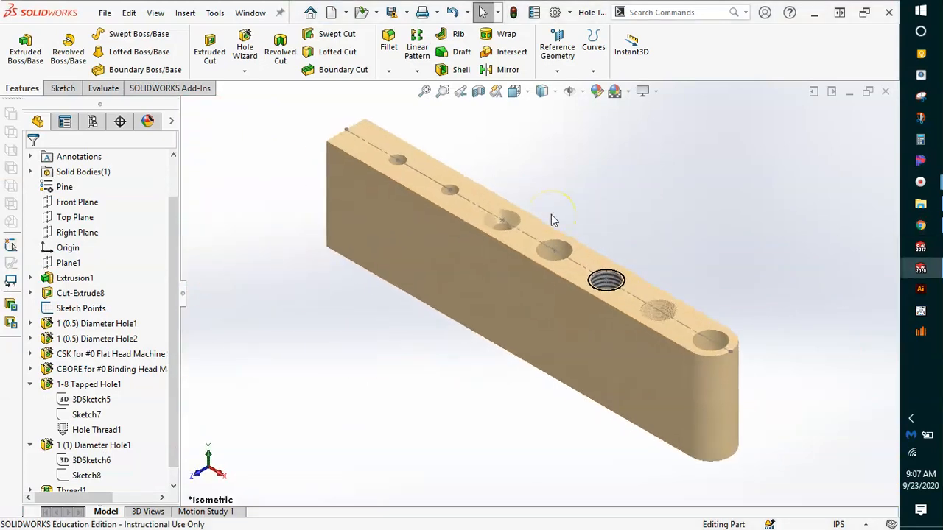
click(478, 92)
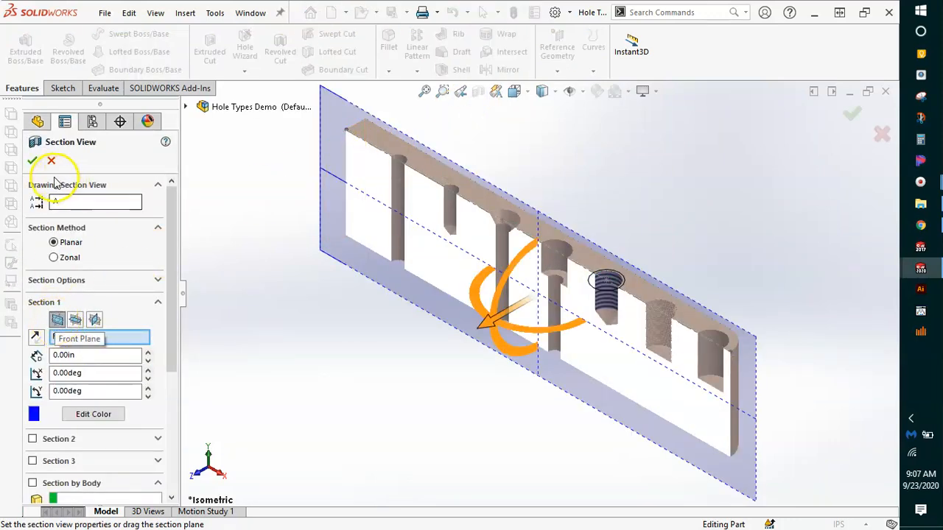
click(32, 160)
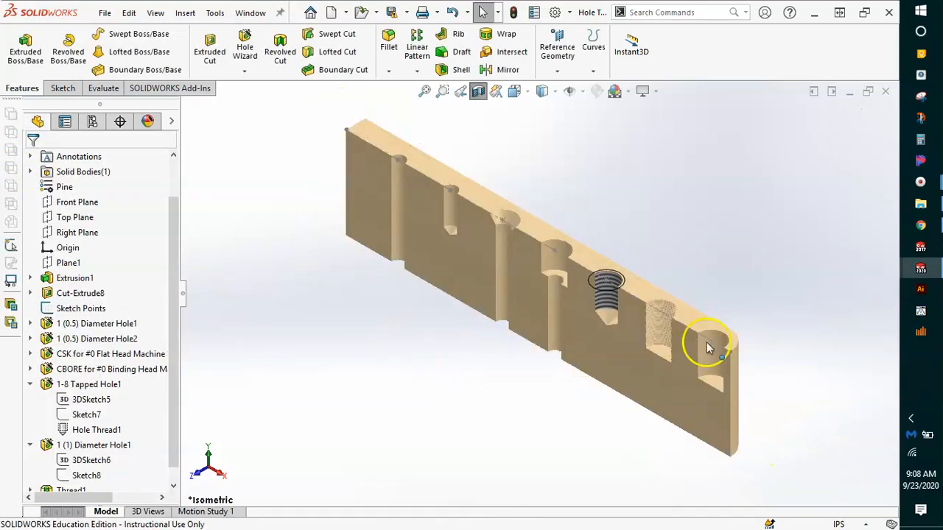
Examine the sectioned hole profiles along the block up close, comparing the countersunk, counterbored, cosmetically tapped, modeled-thread and flat-bottomed holes.
middle_drag(539, 385, 645, 373)
scroll(646, 374, up, 1)
scroll(427, 280, down, 7)
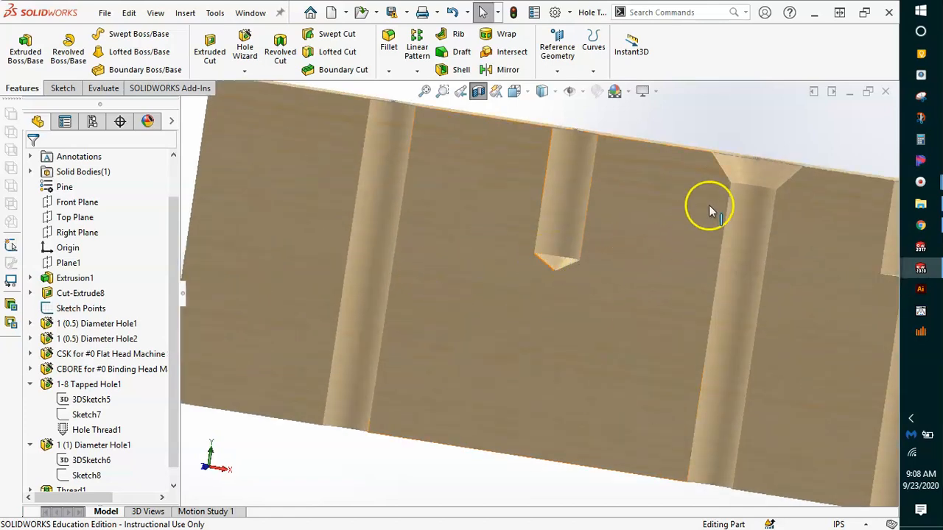
scroll(722, 188, up, 1)
scroll(700, 213, up, 2)
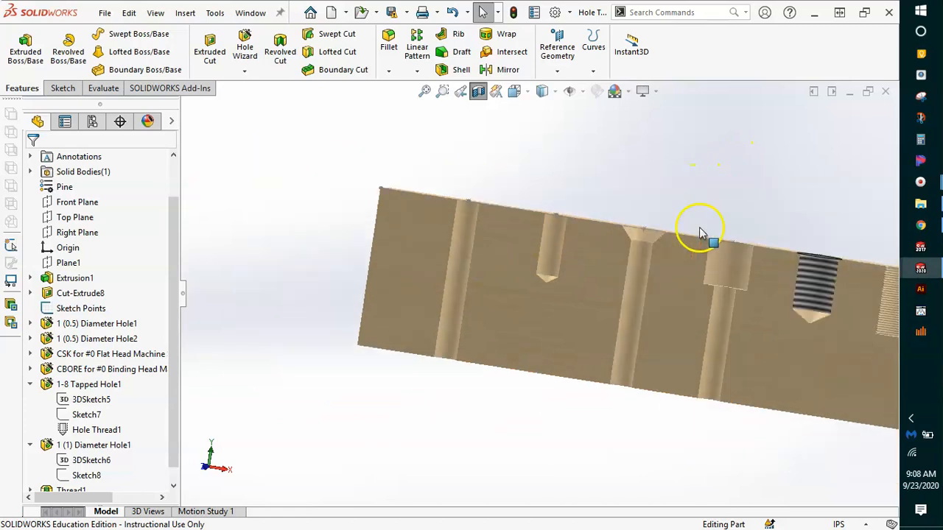
scroll(692, 272, down, 3)
scroll(736, 320, up, 2)
scroll(678, 306, down, 5)
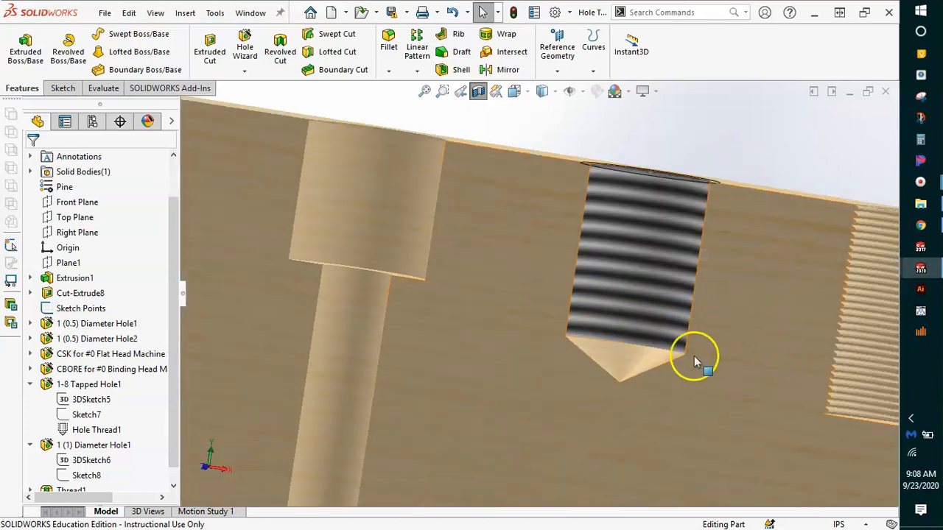
scroll(737, 331, up, 3)
scroll(761, 357, down, 2)
scroll(737, 317, down, 6)
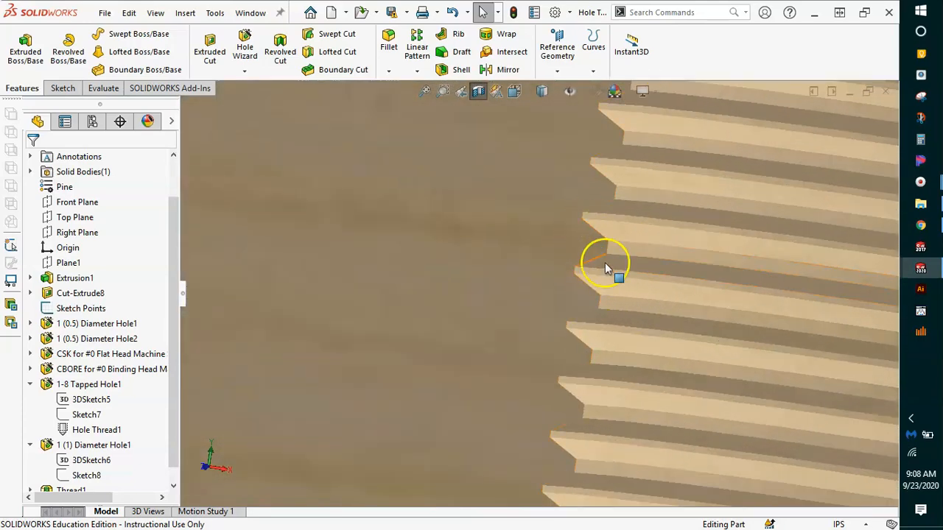
scroll(605, 262, up, 6)
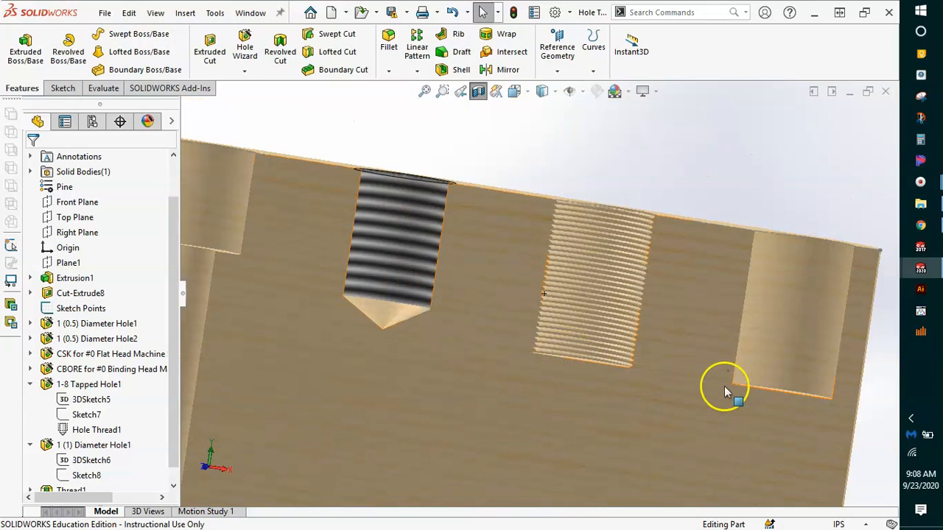
middle_drag(482, 364, 402, 420)
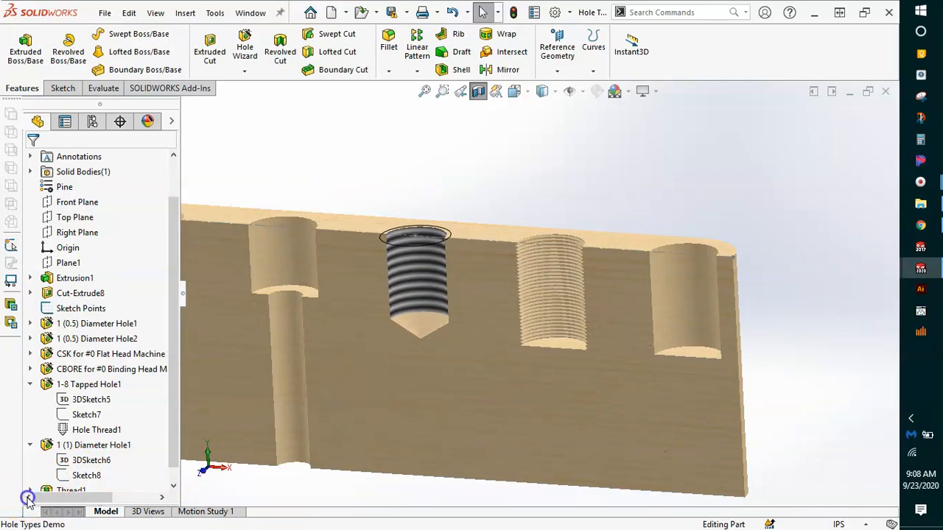